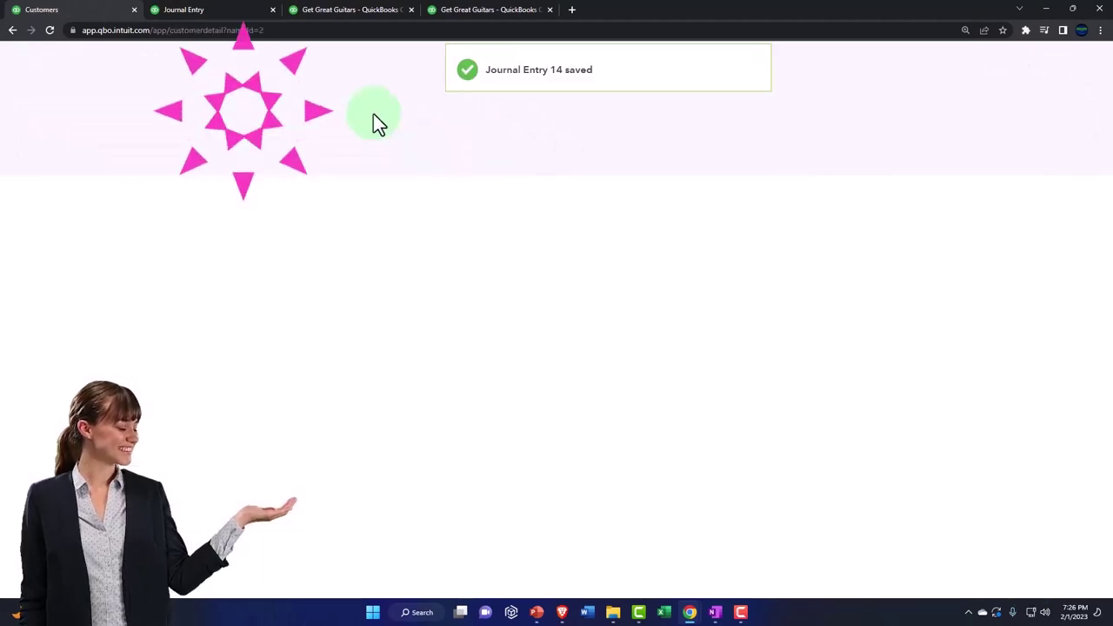
Rerun the Balance Sheet with updated figures
{"action": "left_click", "coordinate": [231, 16]}
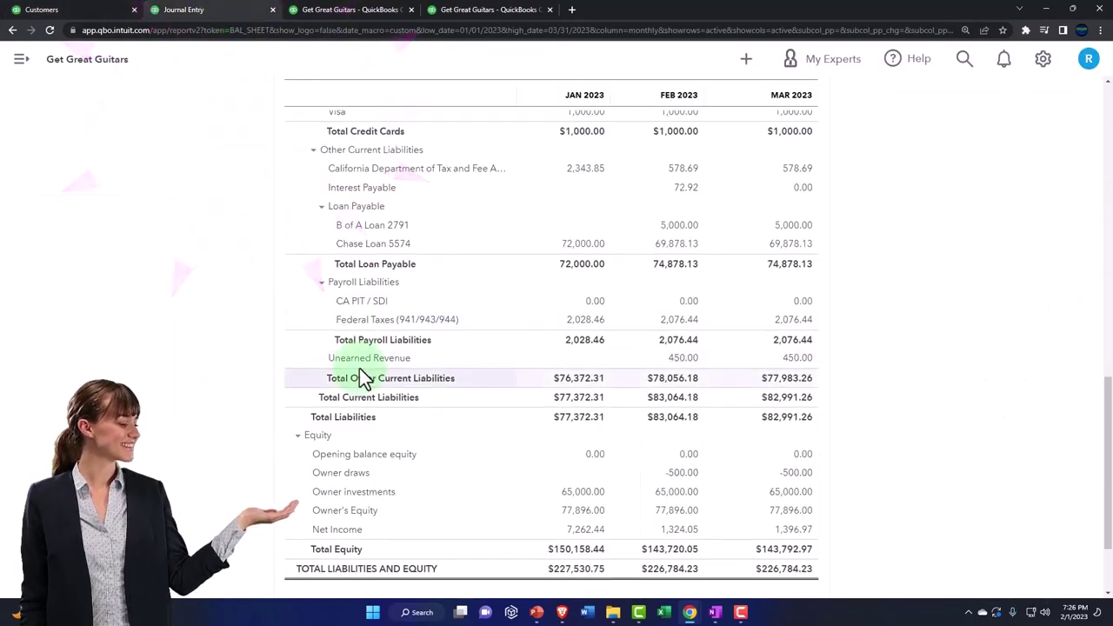
{"action": "scroll", "coordinate": [359, 367], "scroll_direction": "up", "scroll_amount": 10}
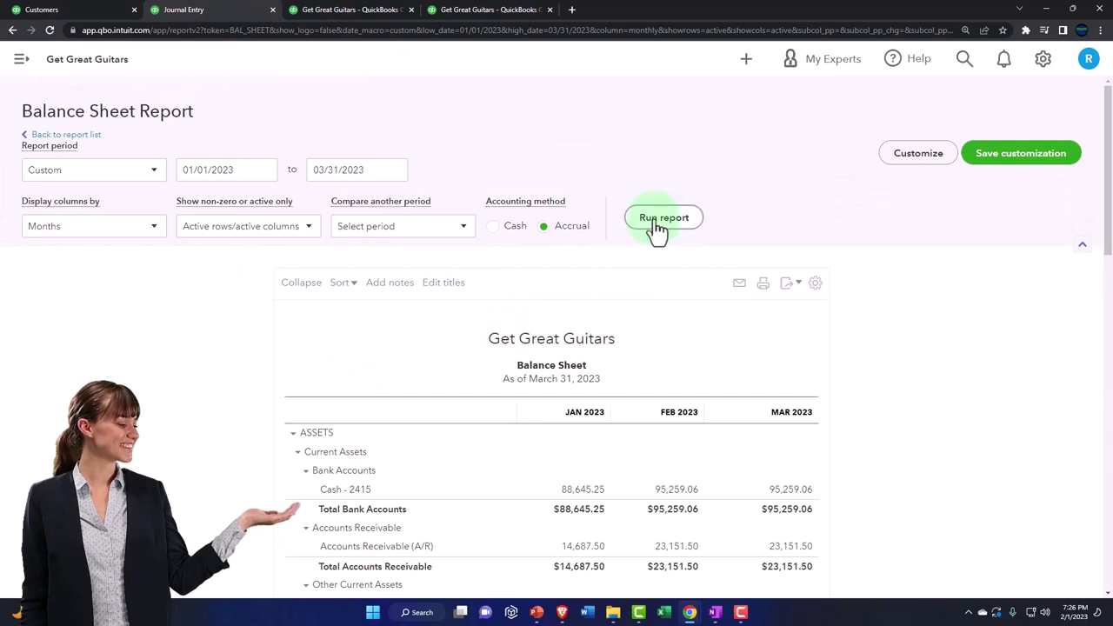
{"action": "left_click", "coordinate": [664, 218]}
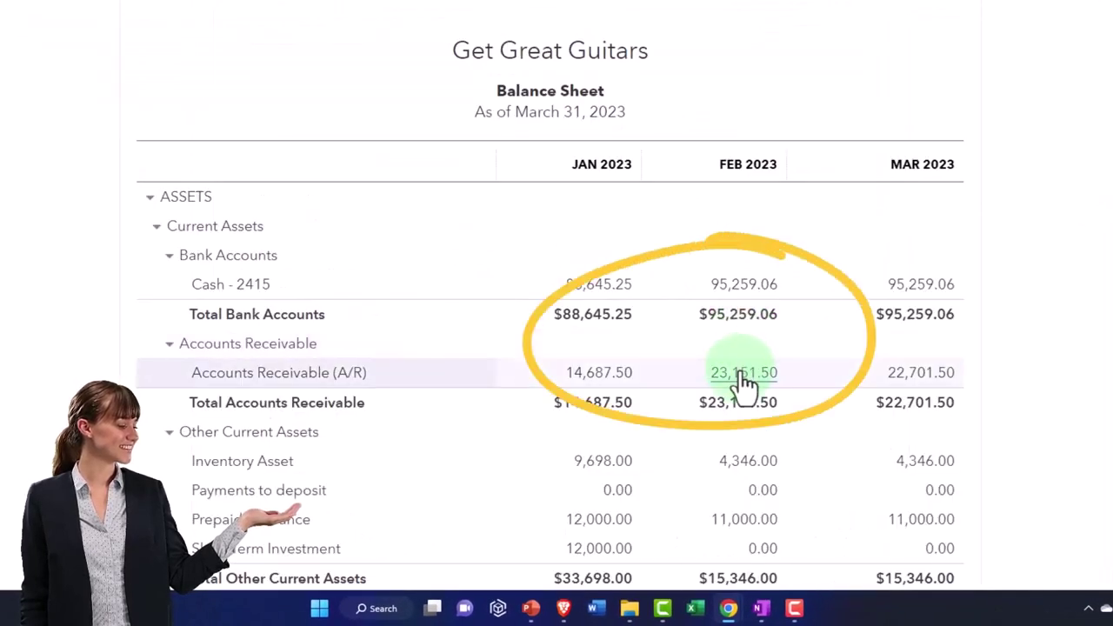
Drill into the February and March A/R balances, where March shows a -450.00 change
{"action": "left_click", "coordinate": [742, 374]}
{"action": "key", "text": "ctrl+minus"}
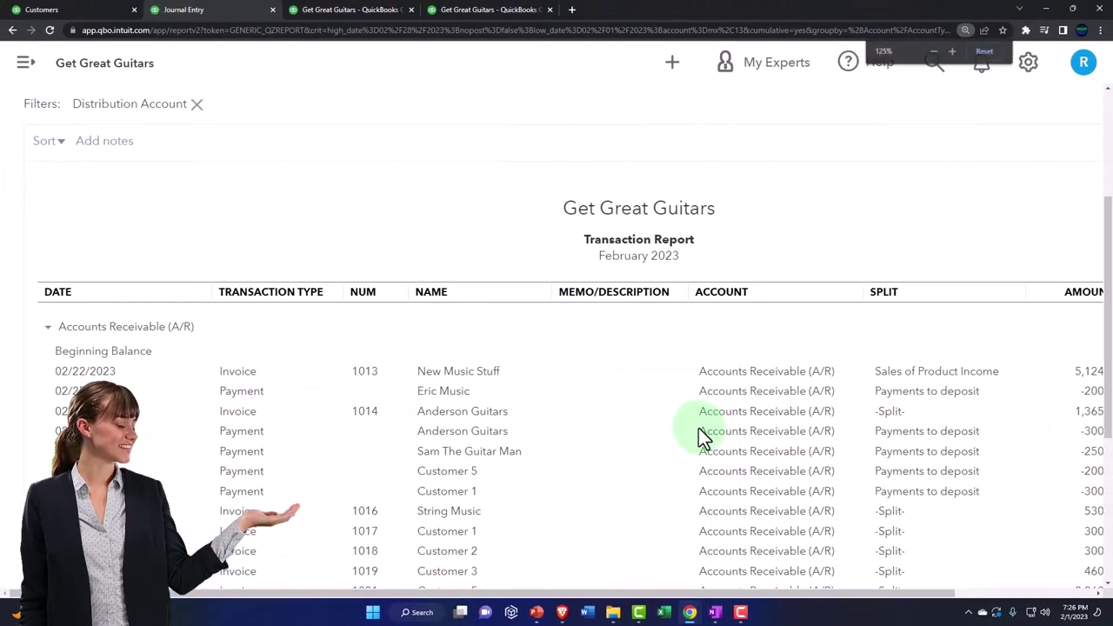
{"action": "scroll", "coordinate": [731, 478], "scroll_direction": "down", "scroll_amount": 1}
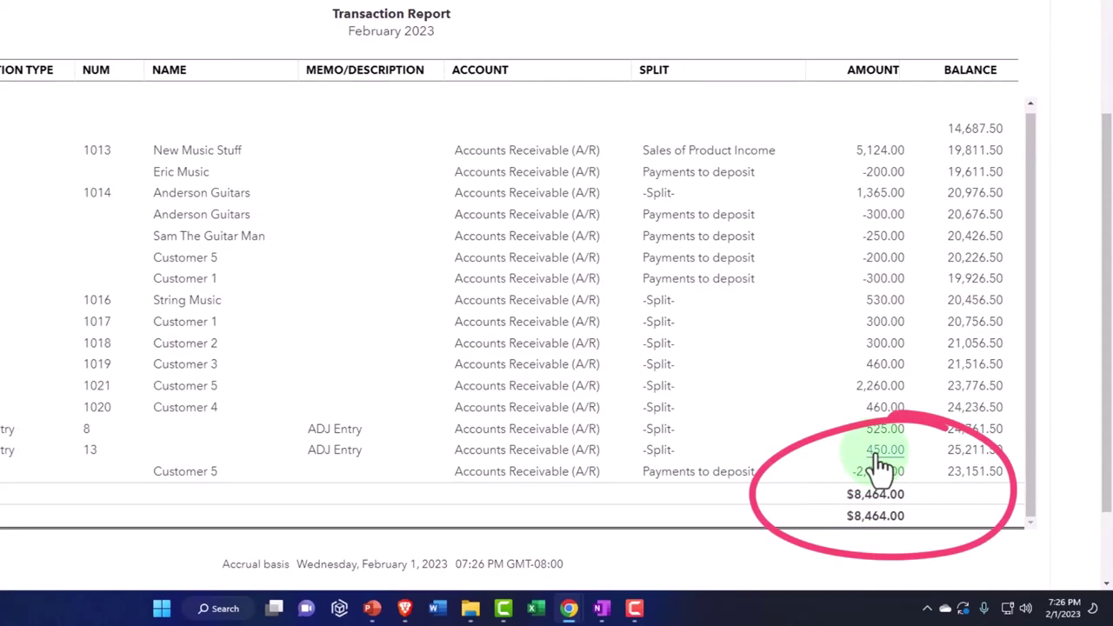
{"action": "scroll", "coordinate": [54, 278], "scroll_direction": "up", "scroll_amount": 2}
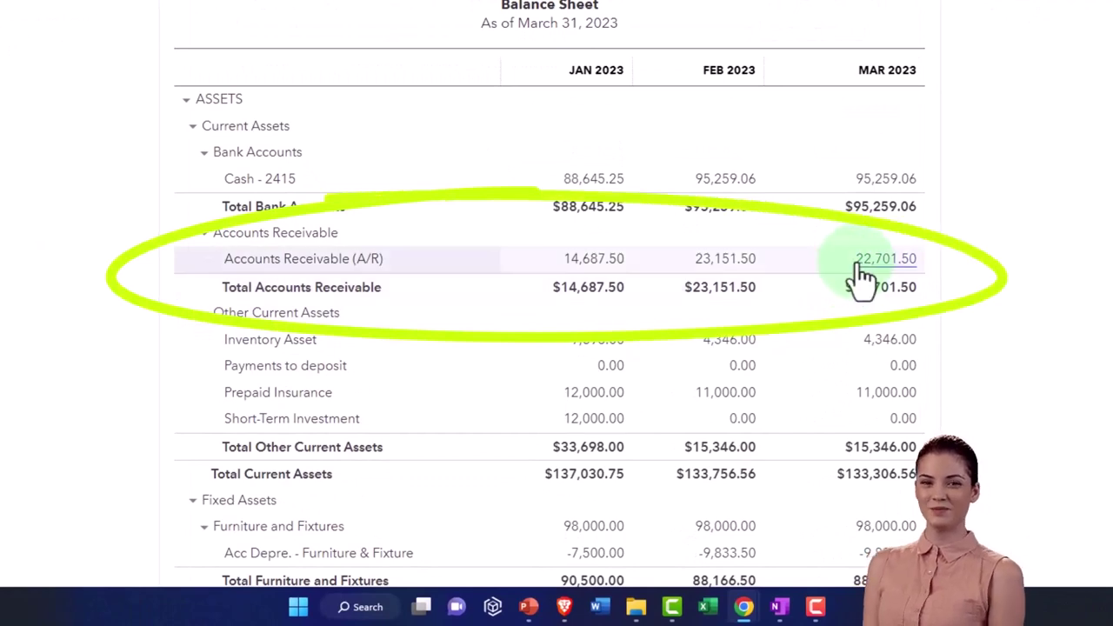
{"action": "left_click", "coordinate": [860, 276]}
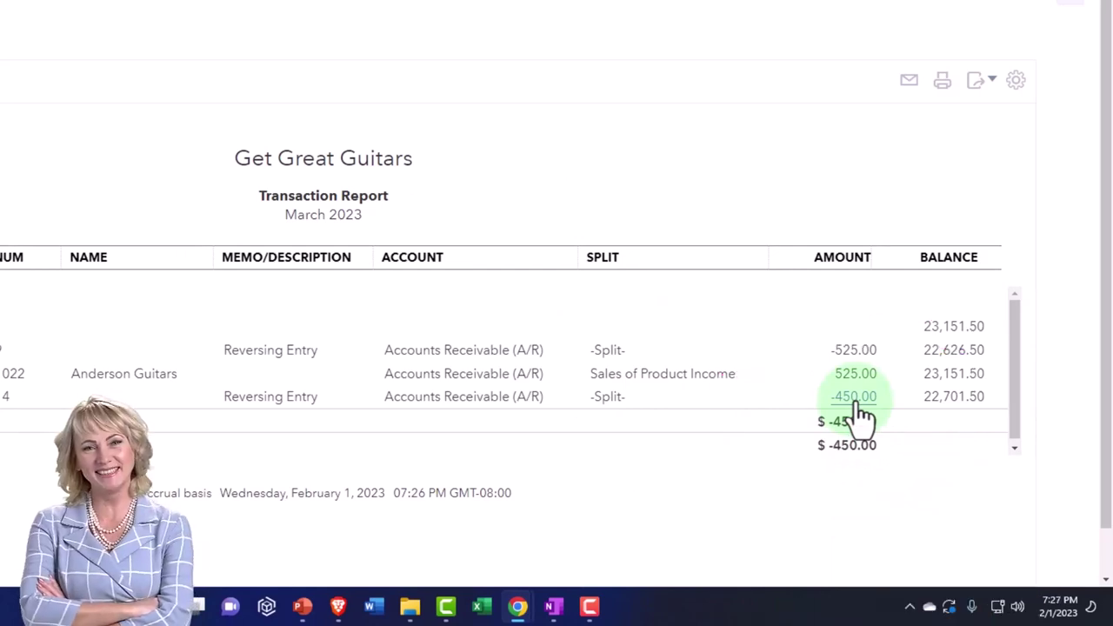
{"action": "left_click", "coordinate": [452, 13]}
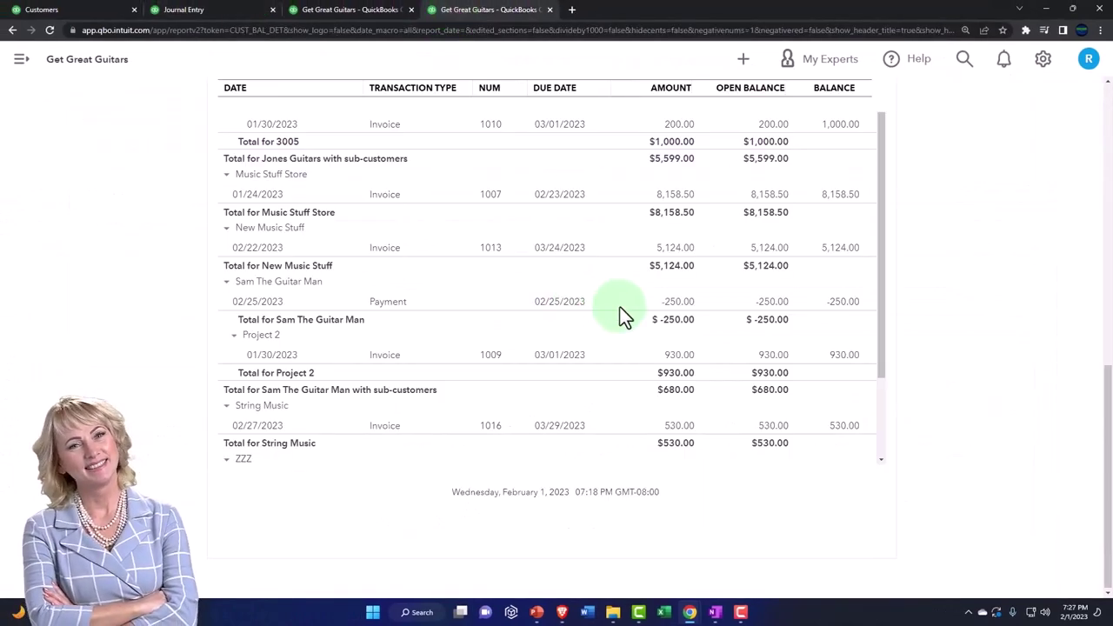
From Sales > Customers, open Sam The Guitar Man, showing the $930.00 invoice with $680.00 open
{"action": "left_click", "coordinate": [85, 11]}
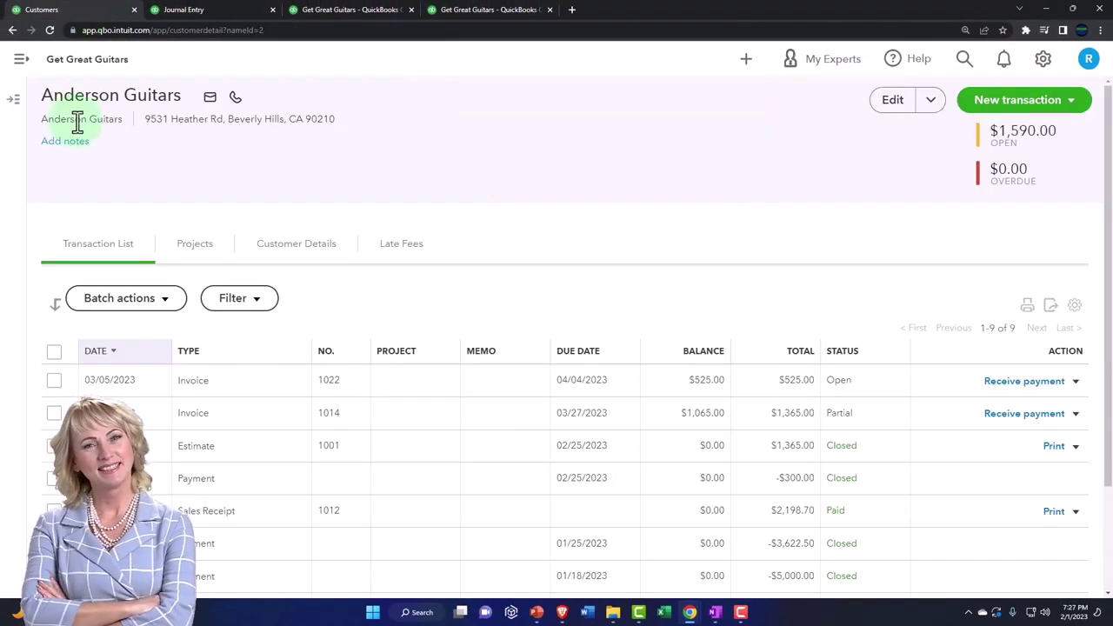
{"action": "left_click", "coordinate": [21, 61]}
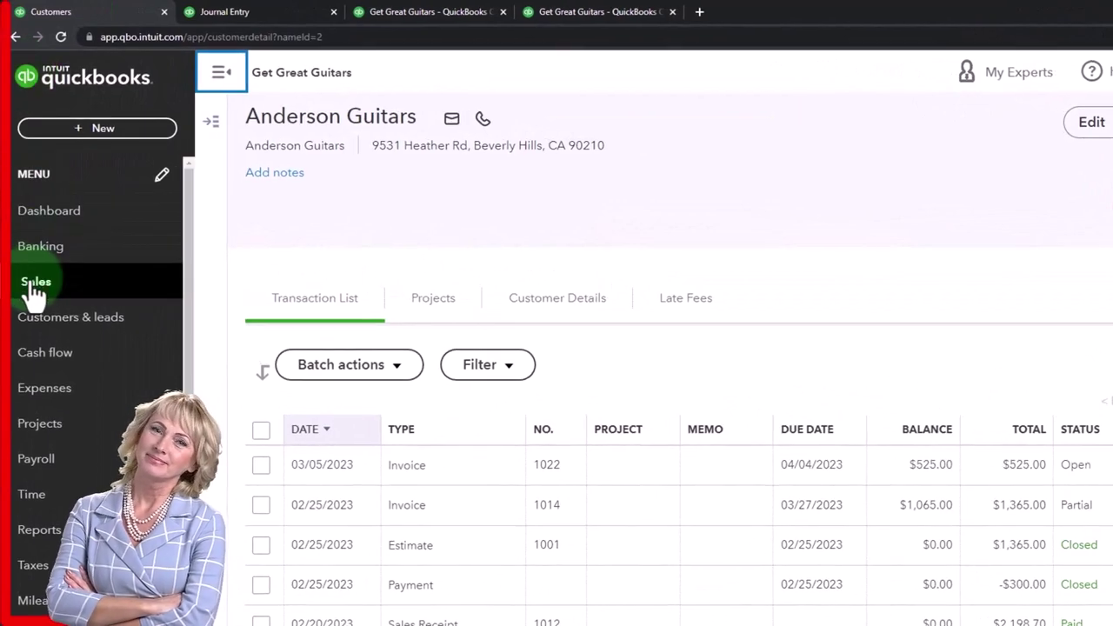
{"action": "left_click", "coordinate": [35, 285]}
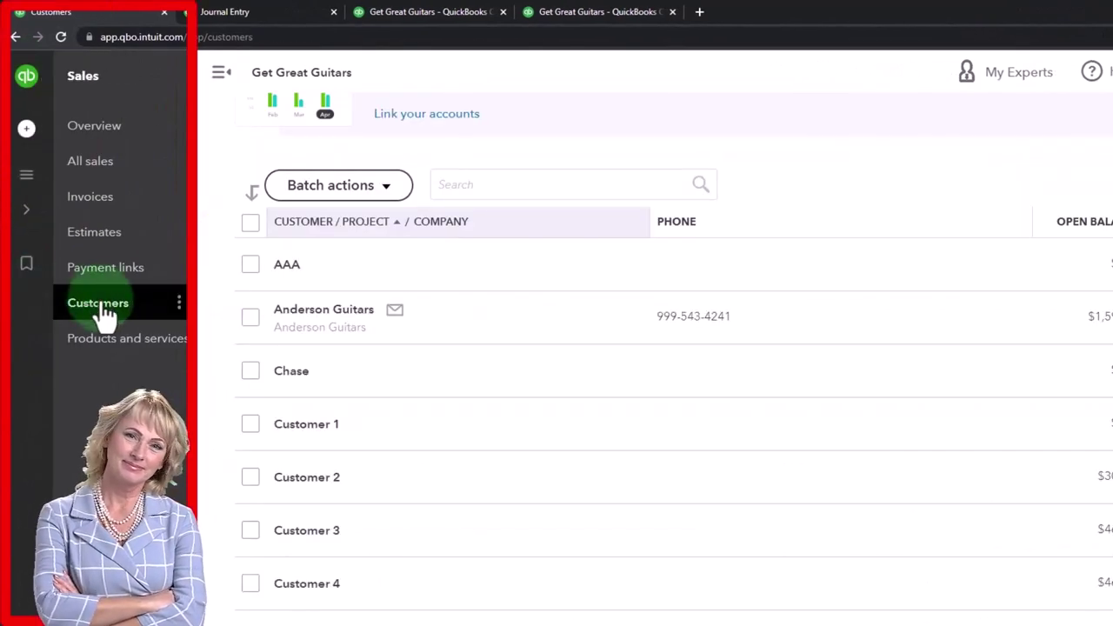
{"action": "left_click", "coordinate": [217, 75]}
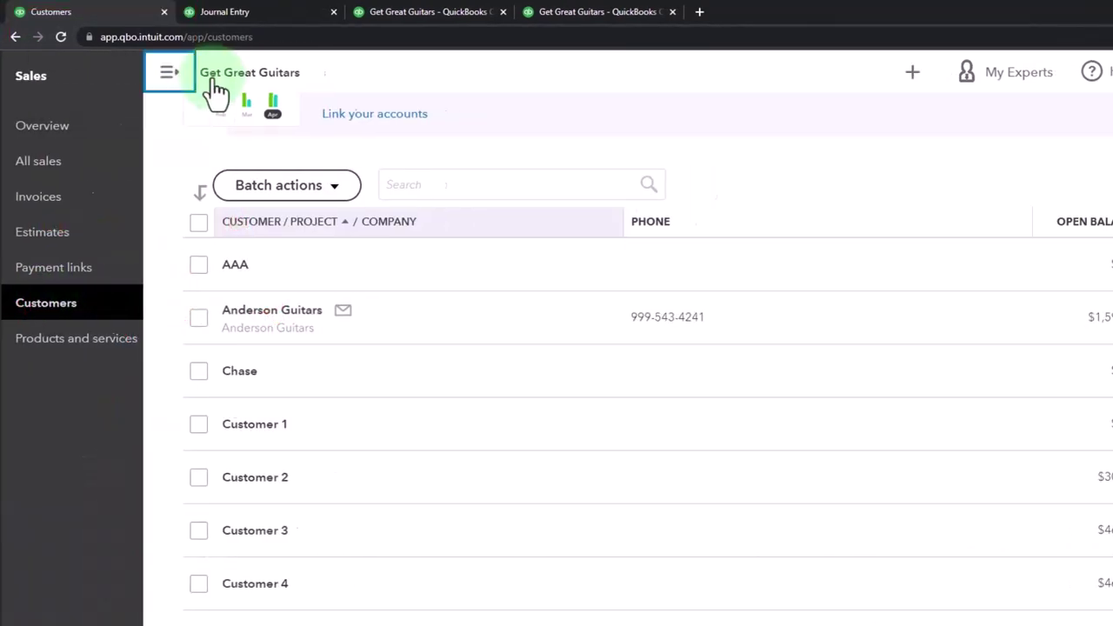
{"action": "scroll", "coordinate": [198, 313], "scroll_direction": "down", "scroll_amount": 4}
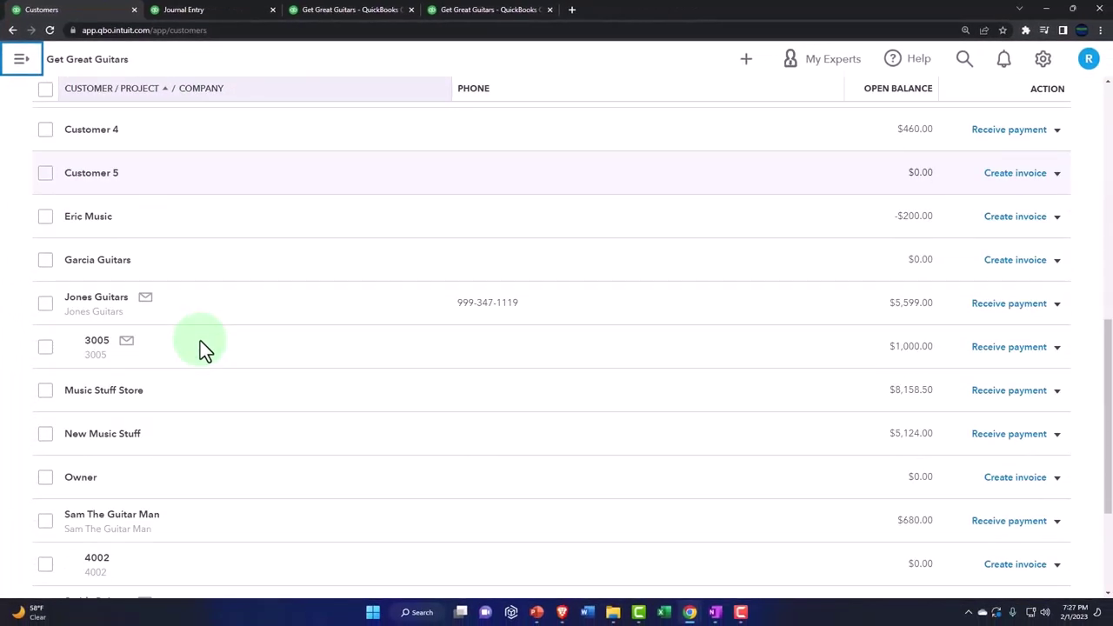
{"action": "scroll", "coordinate": [200, 341], "scroll_direction": "down", "scroll_amount": 3}
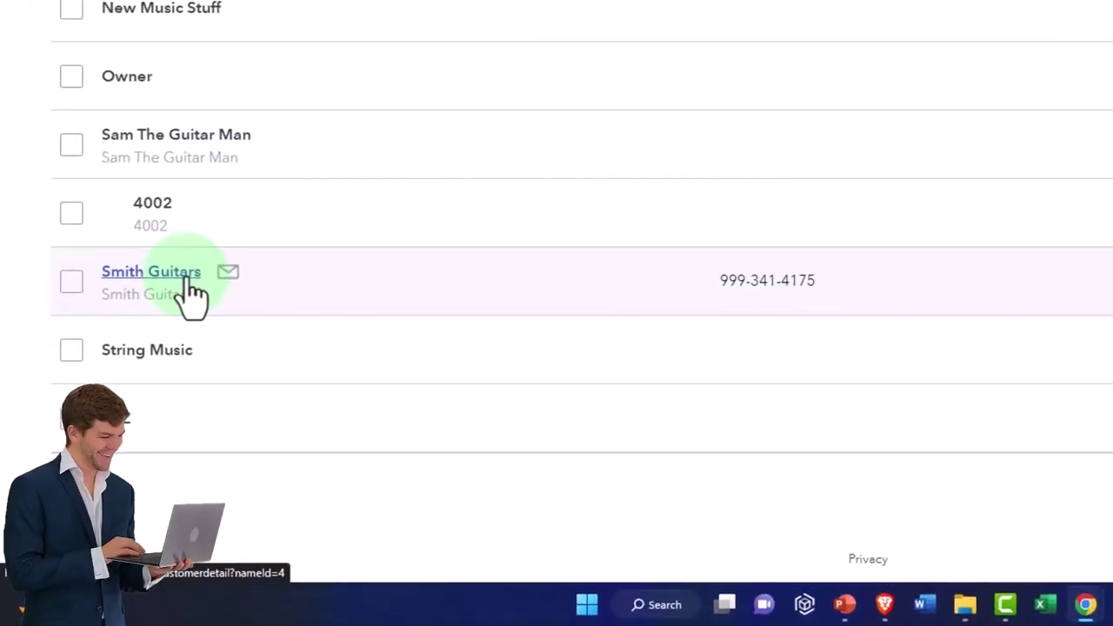
{"action": "left_click", "coordinate": [175, 138]}
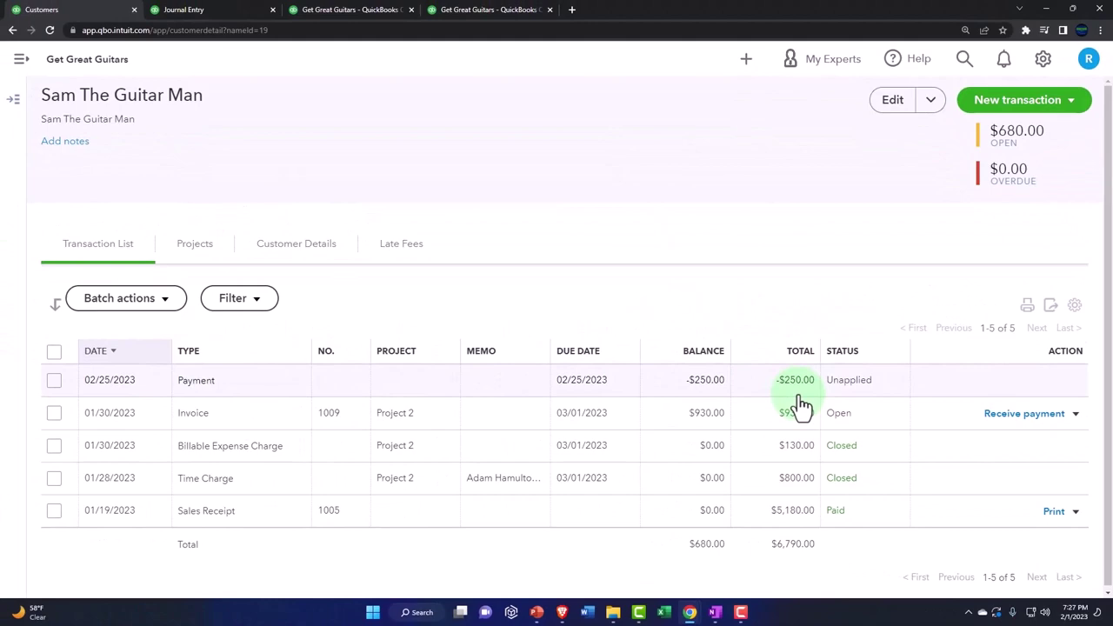
Return to the Balance Sheet summary at 150% and scroll to Unearned Revenue (450.00 Feb, 0.00 Mar)
{"action": "left_click", "coordinate": [222, 12]}
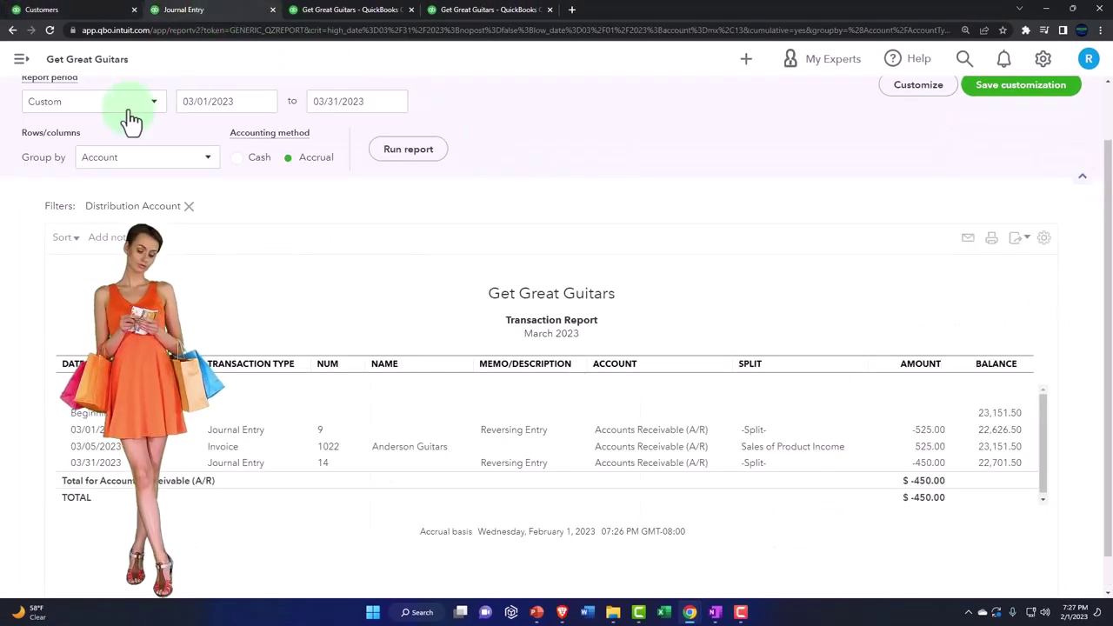
{"action": "scroll", "coordinate": [128, 113], "scroll_direction": "up", "scroll_amount": 2}
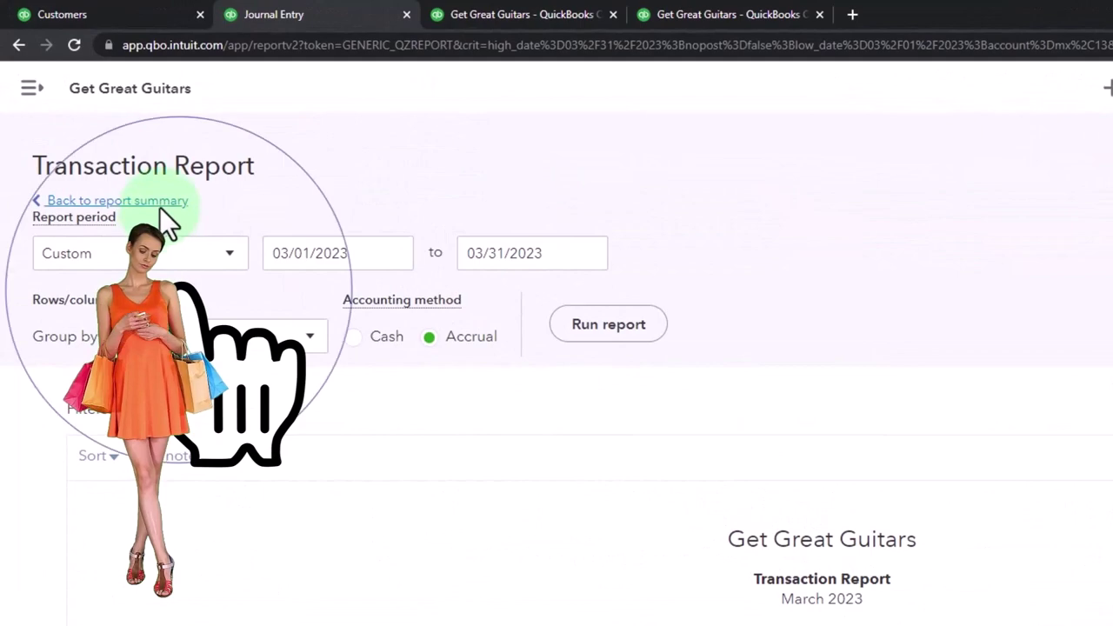
{"action": "left_click", "coordinate": [160, 208]}
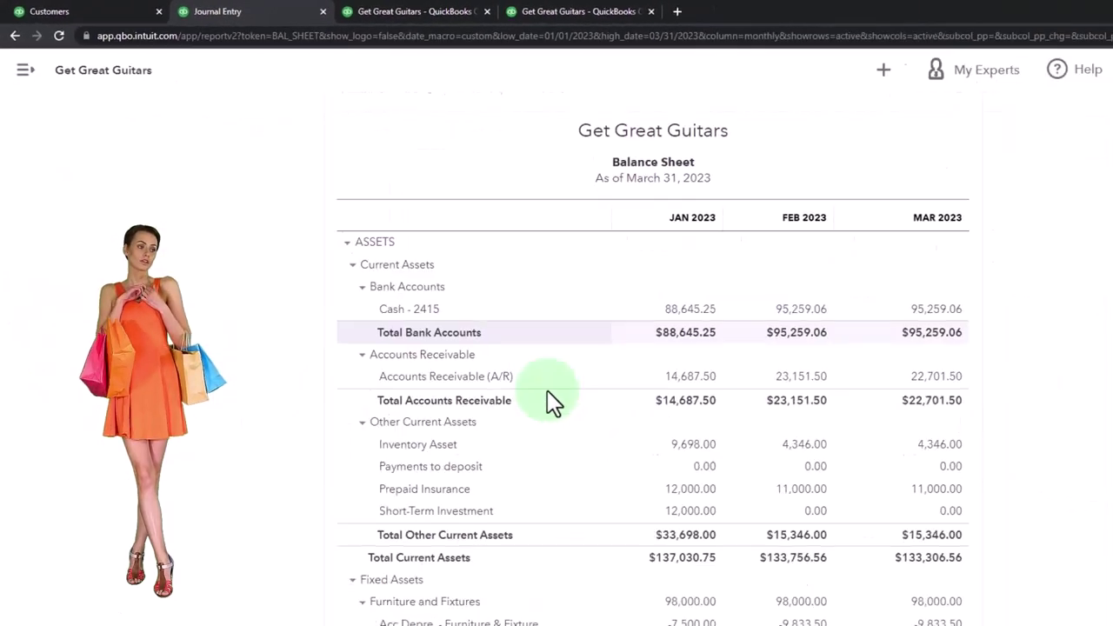
{"action": "key", "text": "ctrl+plus"}
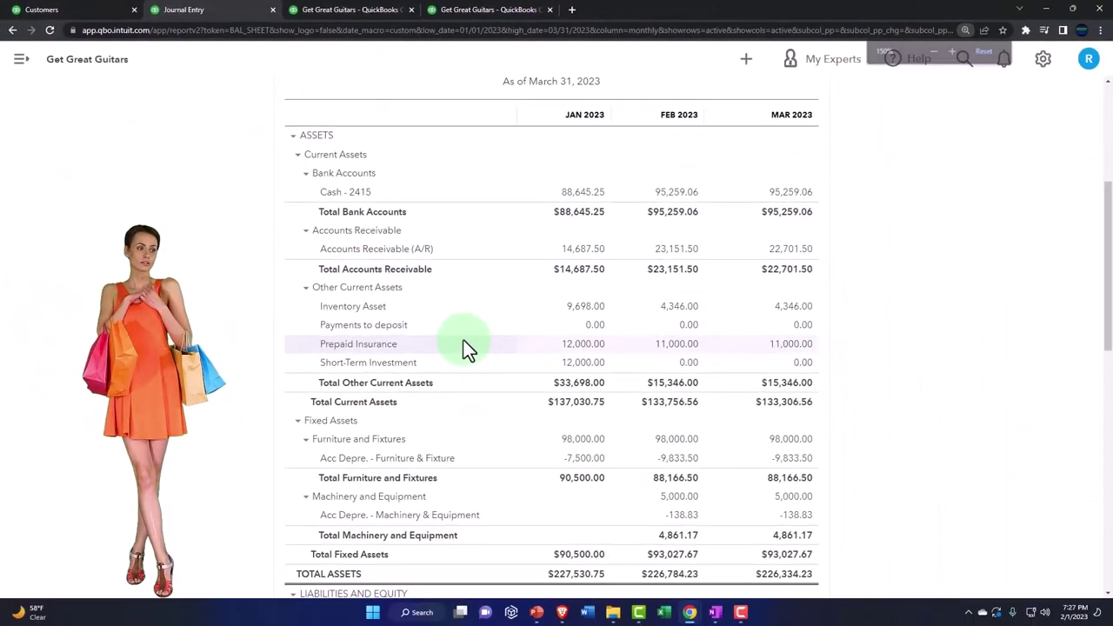
{"action": "scroll", "coordinate": [558, 408], "scroll_direction": "down", "scroll_amount": 4}
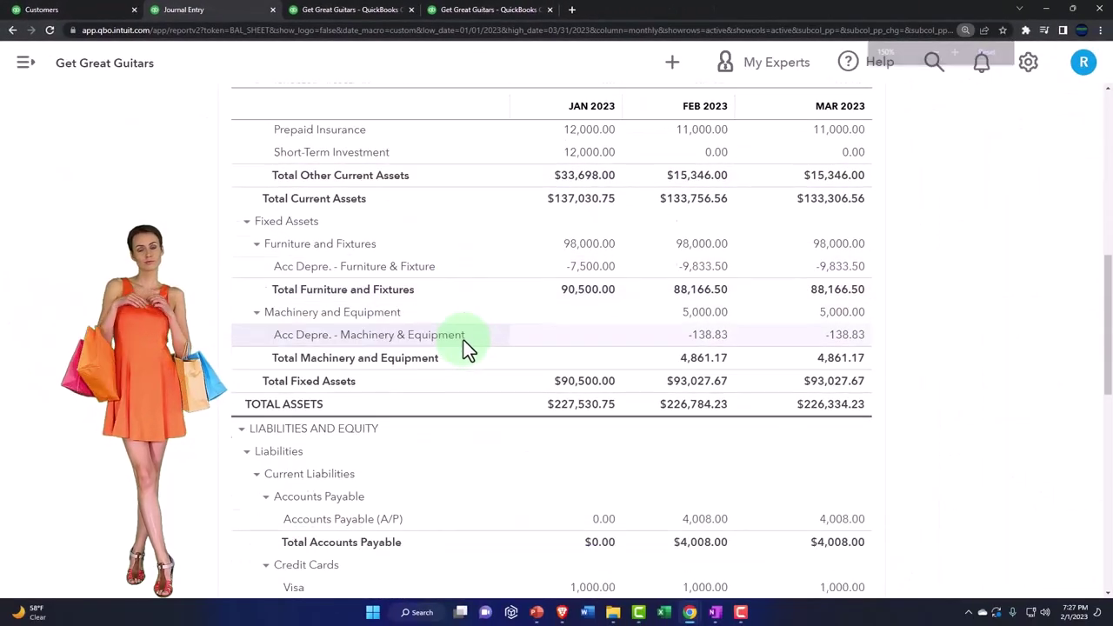
{"action": "scroll", "coordinate": [464, 340], "scroll_direction": "down", "scroll_amount": 4}
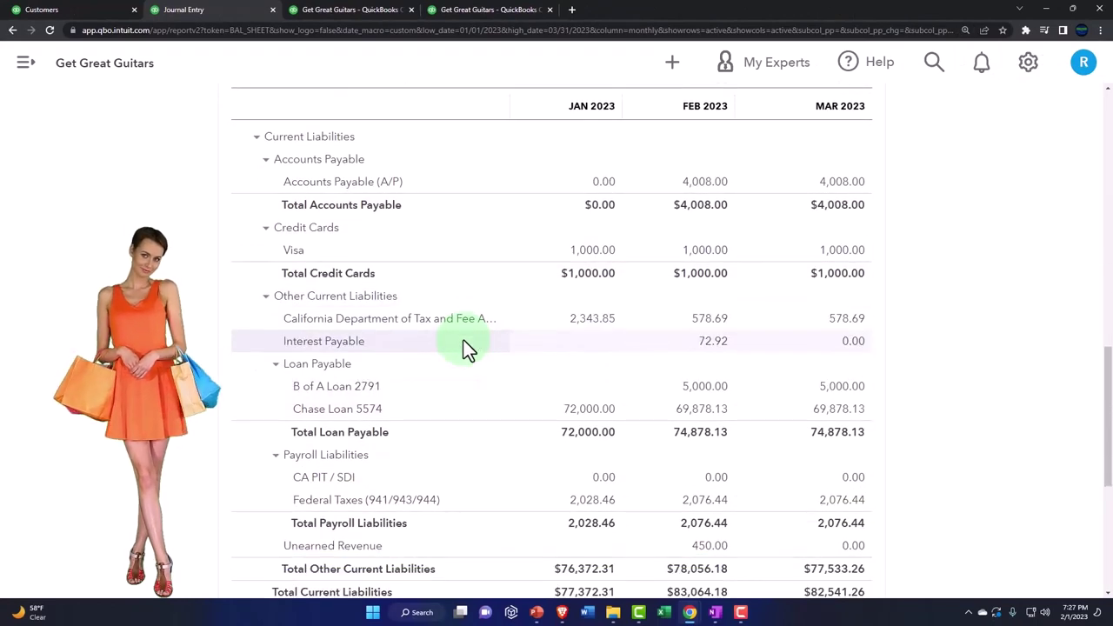
{"action": "scroll", "coordinate": [463, 340], "scroll_direction": "down", "scroll_amount": 3}
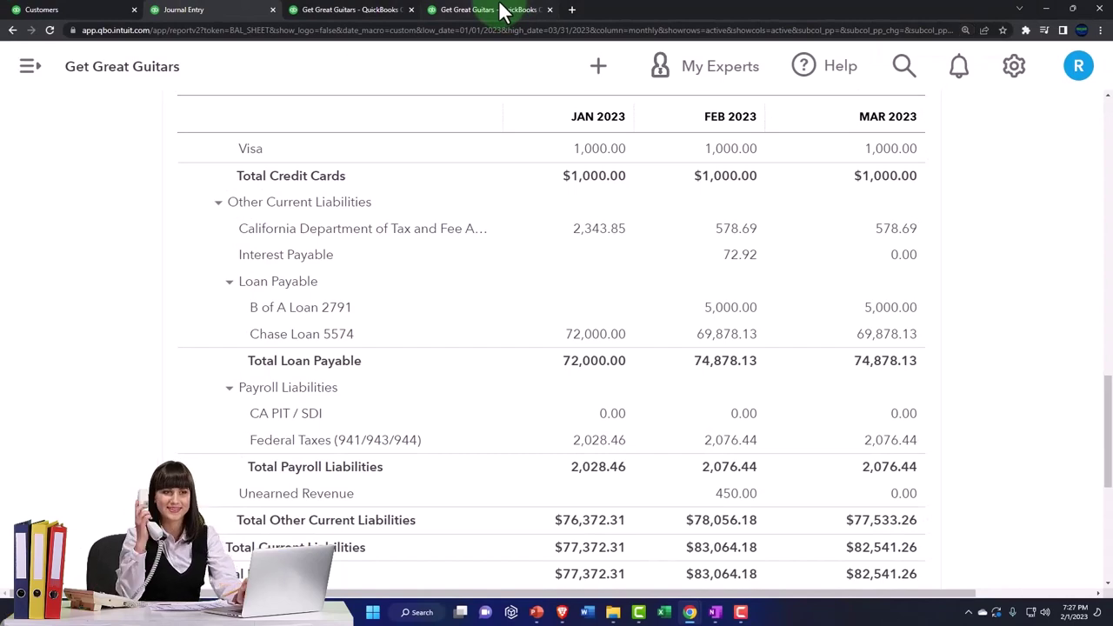
Rerun the Customer Balance Detail report as of February 28, 2023 and review it
{"action": "left_click", "coordinate": [502, 12]}
{"action": "scroll", "coordinate": [679, 341], "scroll_direction": "up", "scroll_amount": 15}
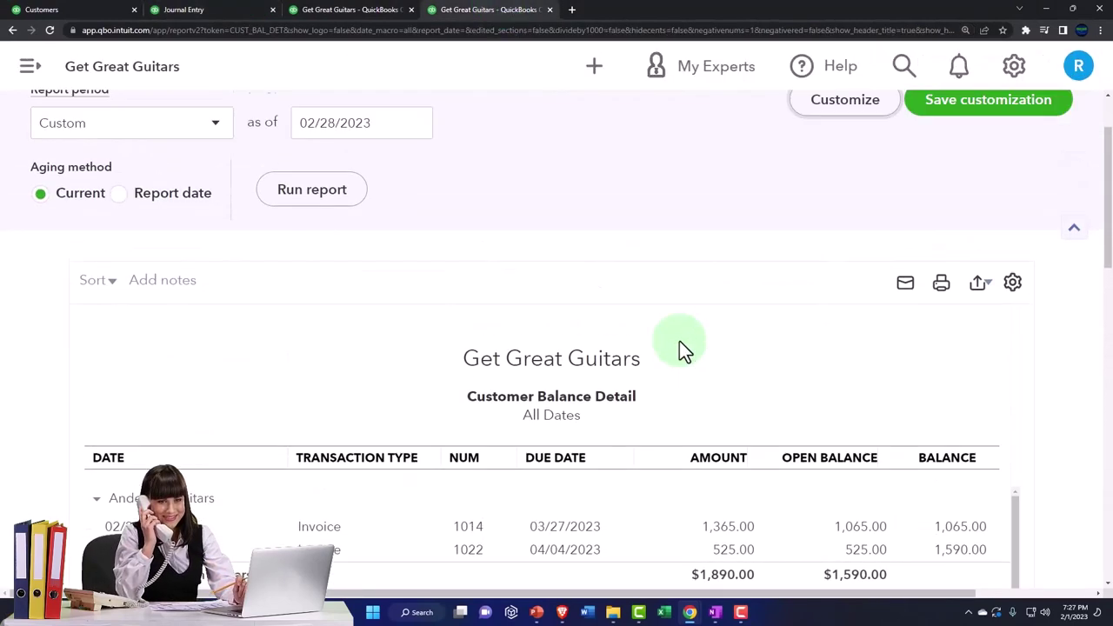
{"action": "left_click", "coordinate": [330, 291]}
{"action": "scroll", "coordinate": [344, 373], "scroll_direction": "down", "scroll_amount": 8}
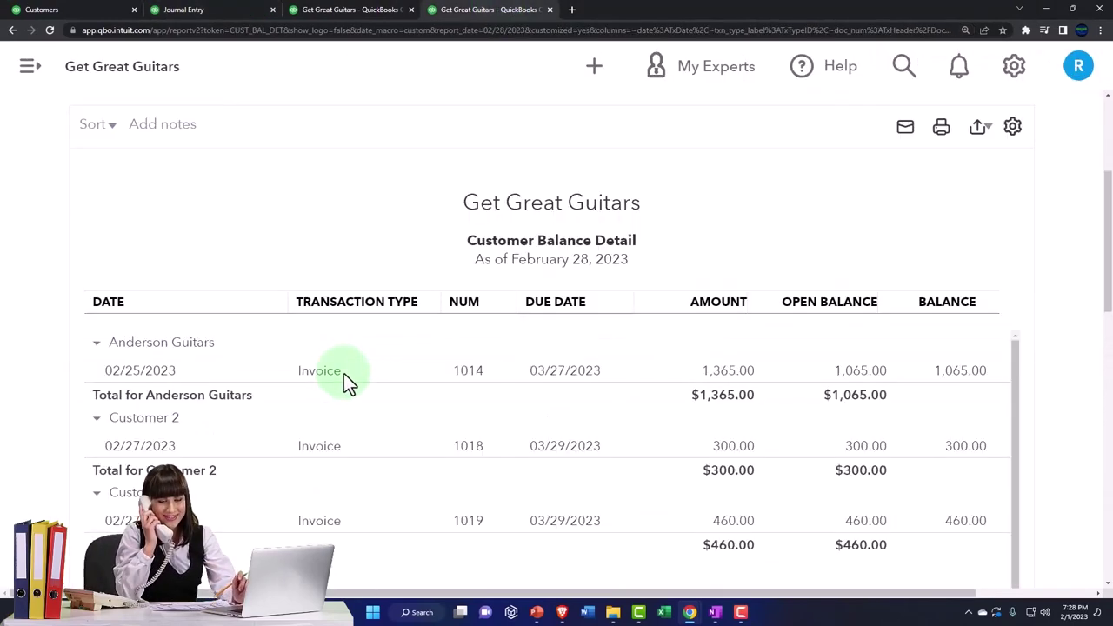
{"action": "scroll", "coordinate": [365, 433], "scroll_direction": "down", "scroll_amount": 9}
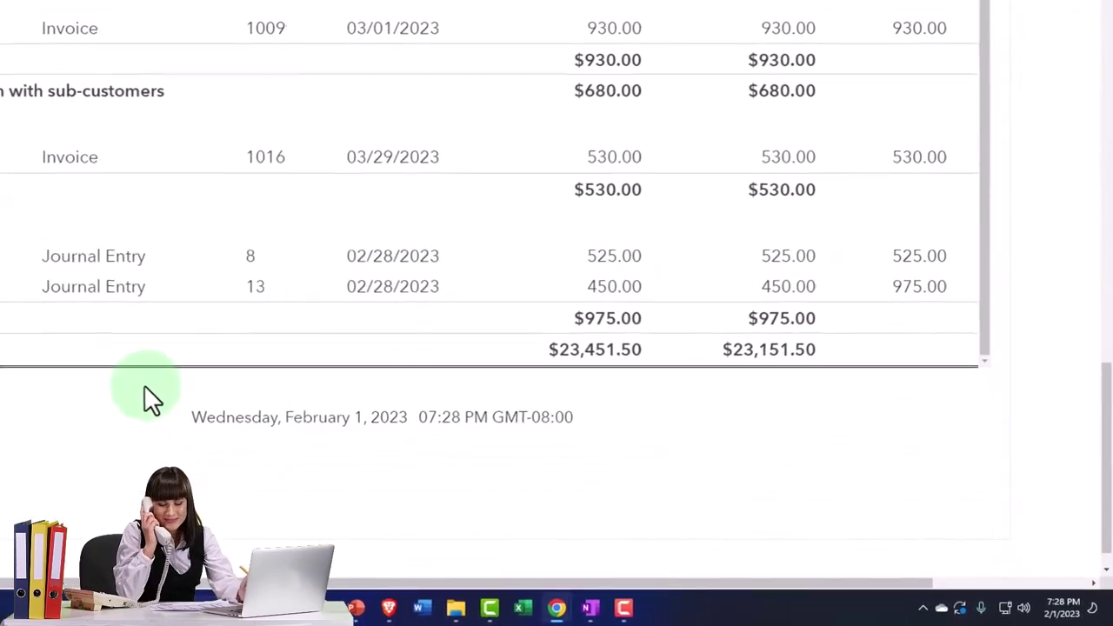
{"action": "scroll", "coordinate": [676, 365], "scroll_direction": "up", "scroll_amount": 15}
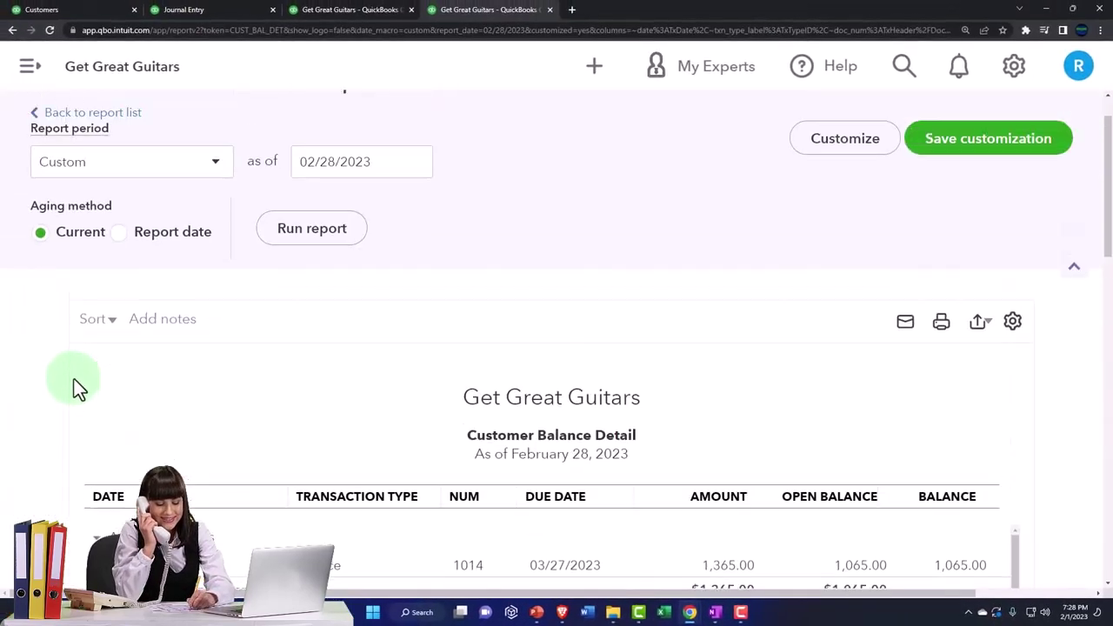
{"action": "scroll", "coordinate": [74, 379], "scroll_direction": "up", "scroll_amount": 1}
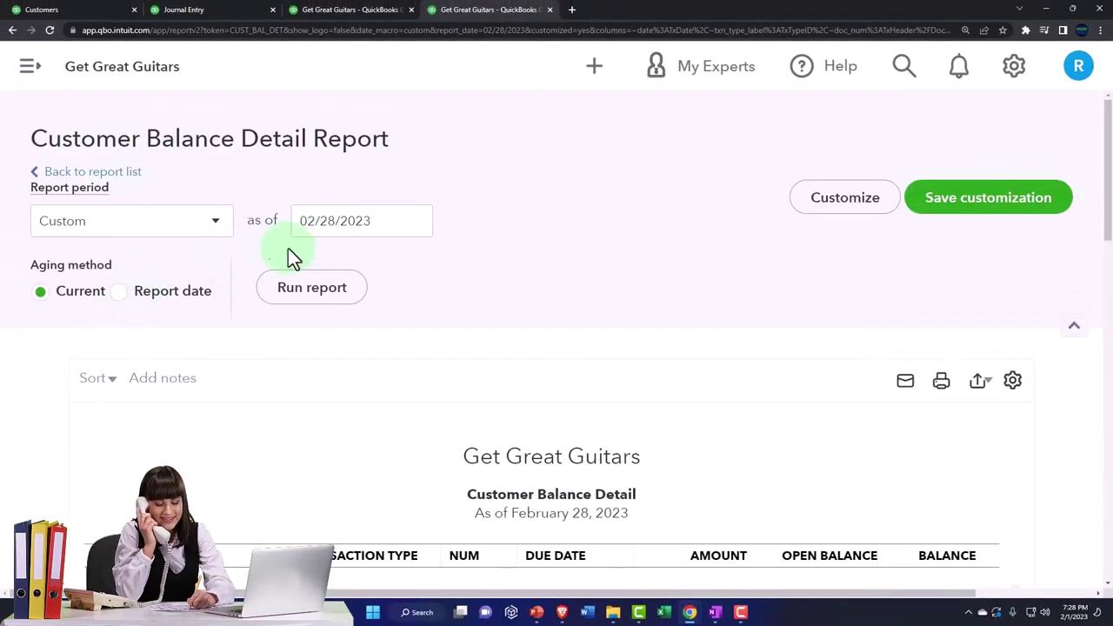
Rerun it as of 03/31/2023 so ZZZ's entries 8, 13, 9 and 14 net to $0.00
{"action": "left_click", "coordinate": [385, 221]}
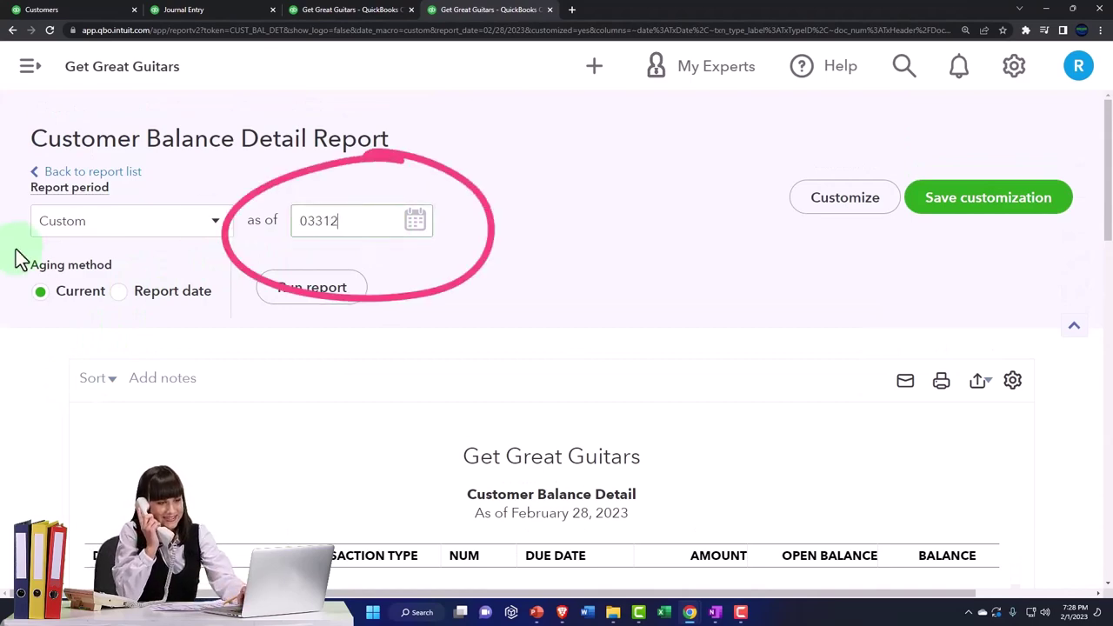
{"action": "left_click", "coordinate": [306, 300]}
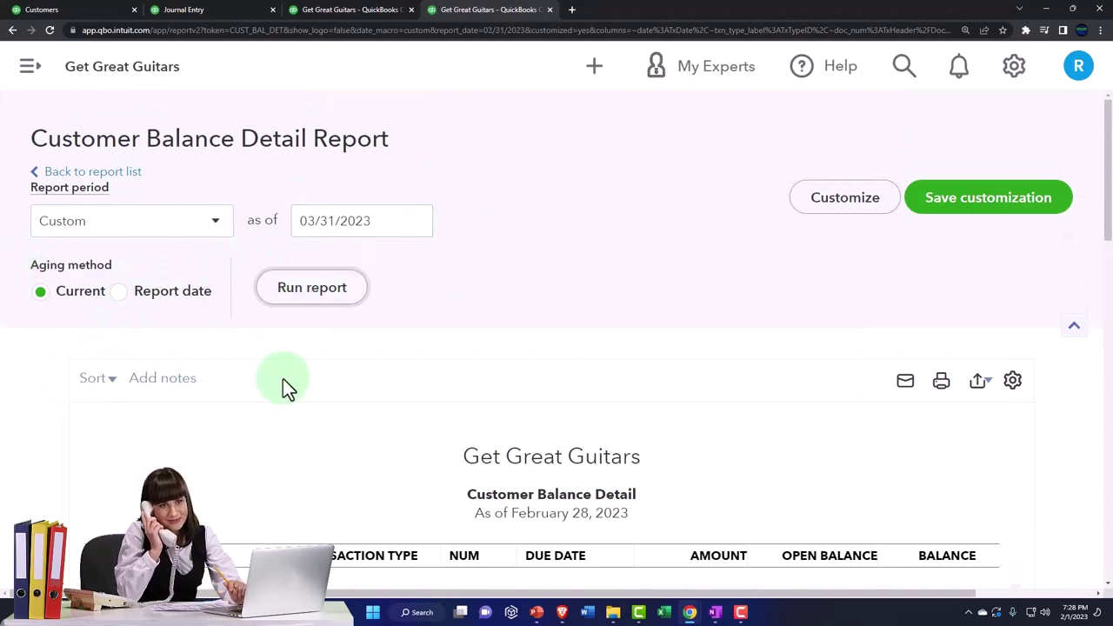
{"action": "scroll", "coordinate": [212, 439], "scroll_direction": "down", "scroll_amount": 20}
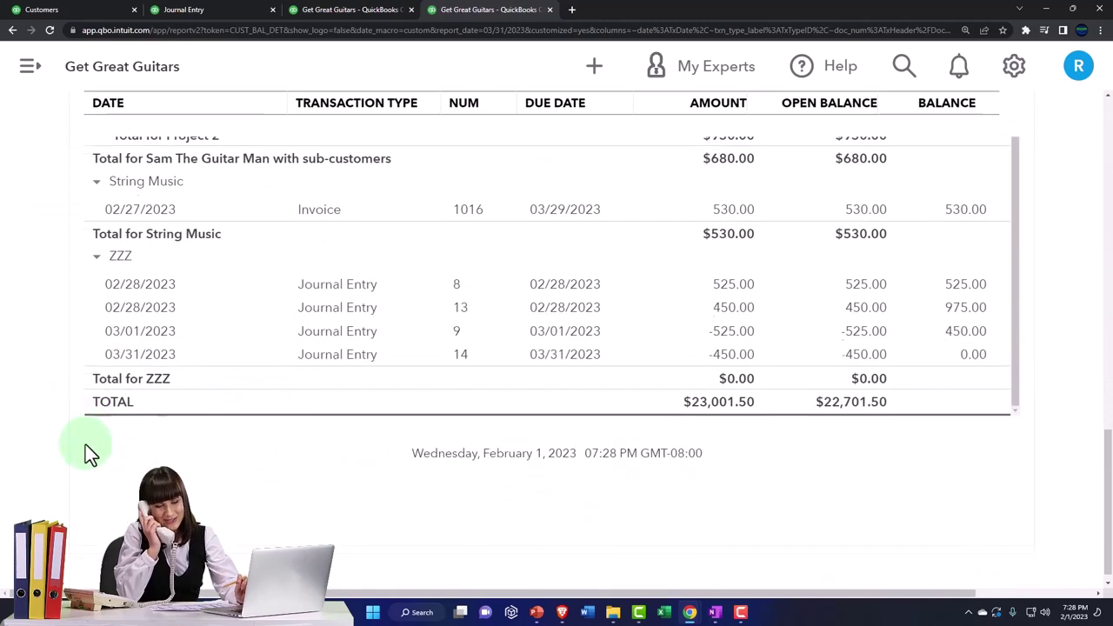
{"action": "scroll", "coordinate": [85, 445], "scroll_direction": "up", "scroll_amount": 1}
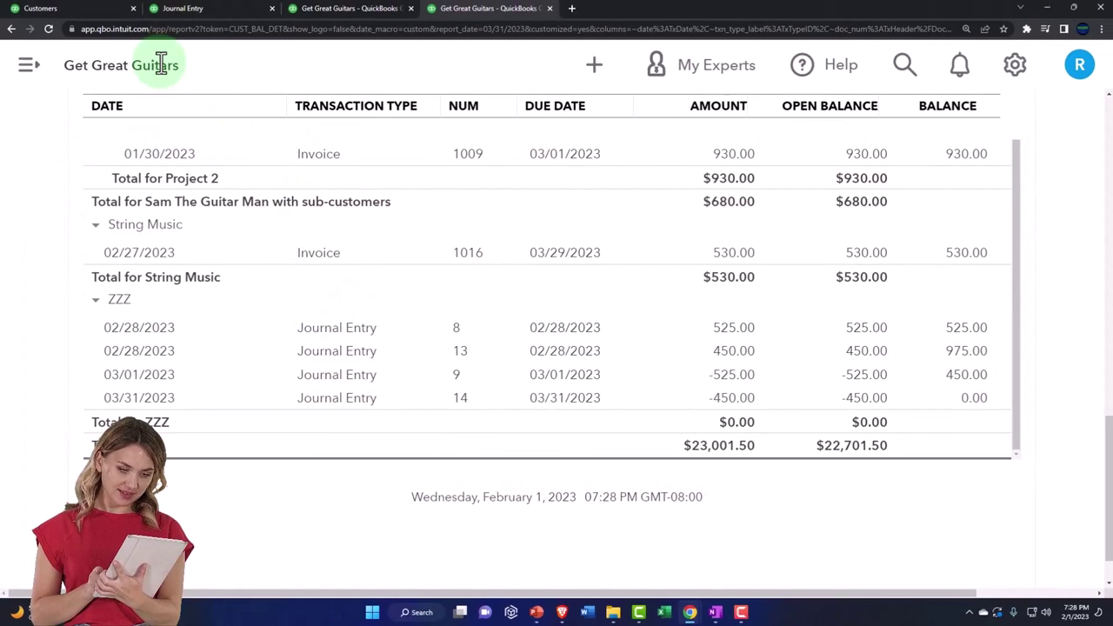
Open Sales > Customers and scroll to ZZZ at $0.00 and Sam The Guitar Man at $680.00
{"action": "left_click", "coordinate": [86, 9]}
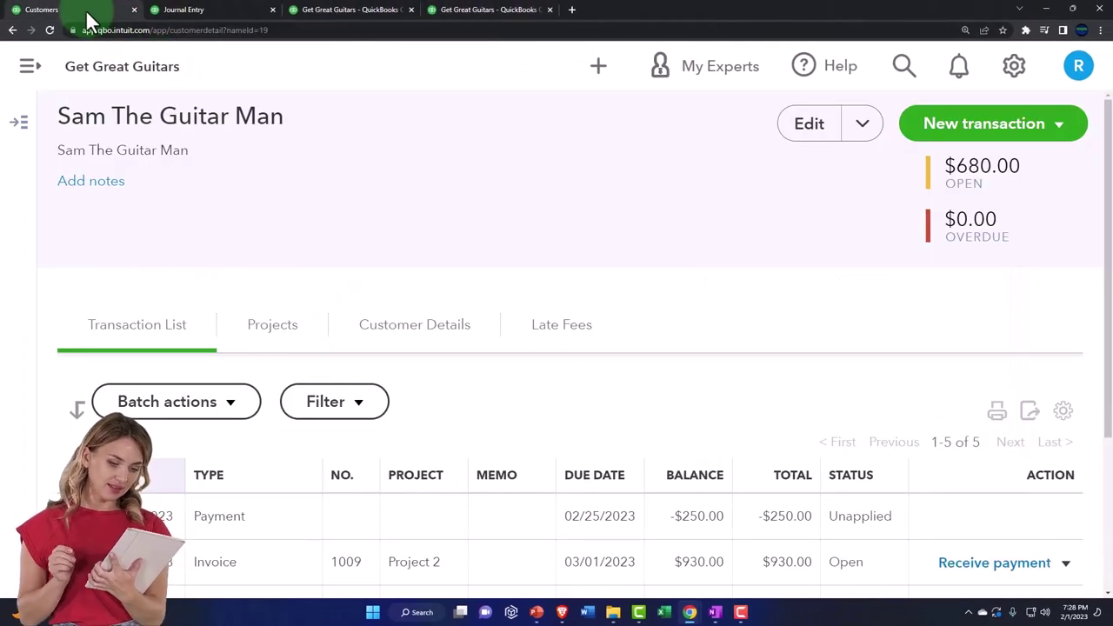
{"action": "left_click", "coordinate": [31, 66]}
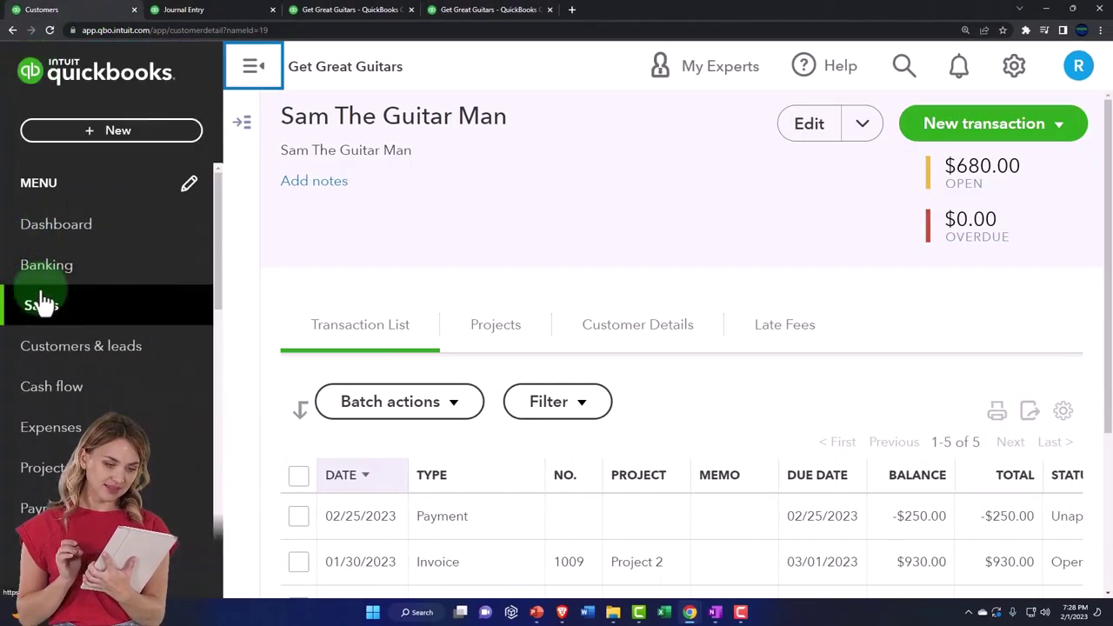
{"action": "left_click", "coordinate": [45, 312]}
{"action": "left_click", "coordinate": [148, 342]}
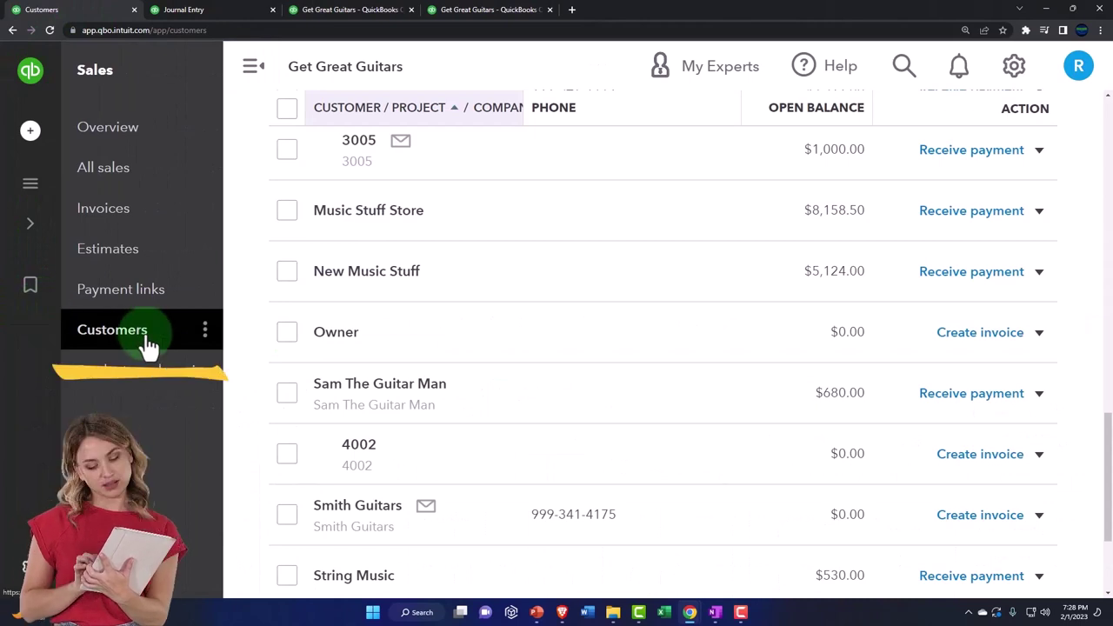
{"action": "left_click", "coordinate": [255, 121]}
{"action": "left_click", "coordinate": [249, 71]}
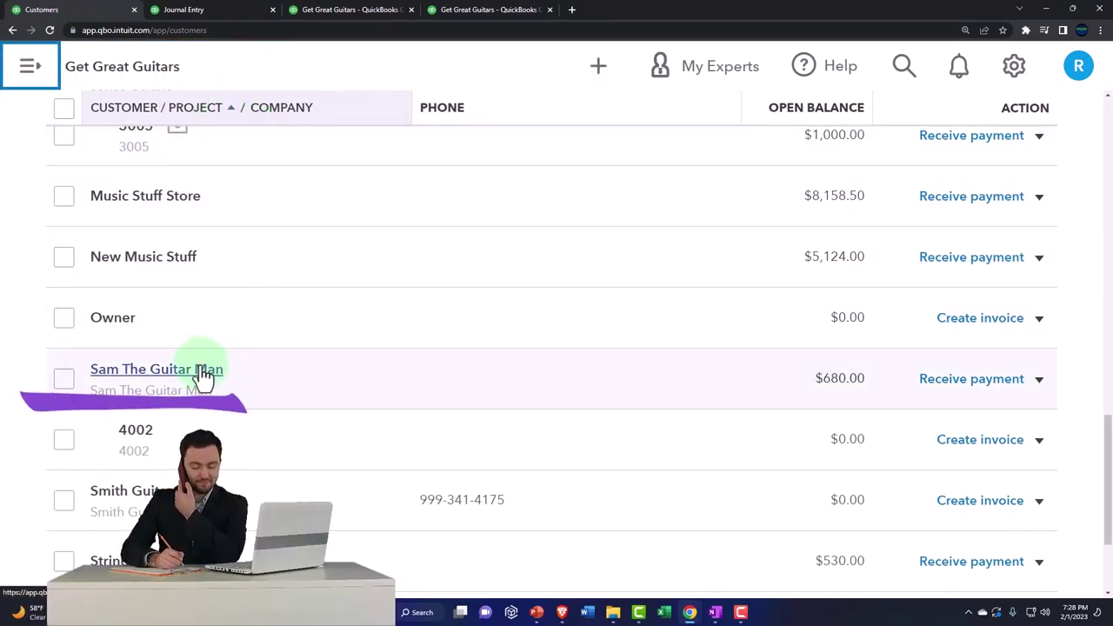
{"action": "scroll", "coordinate": [199, 376], "scroll_direction": "down", "scroll_amount": 3}
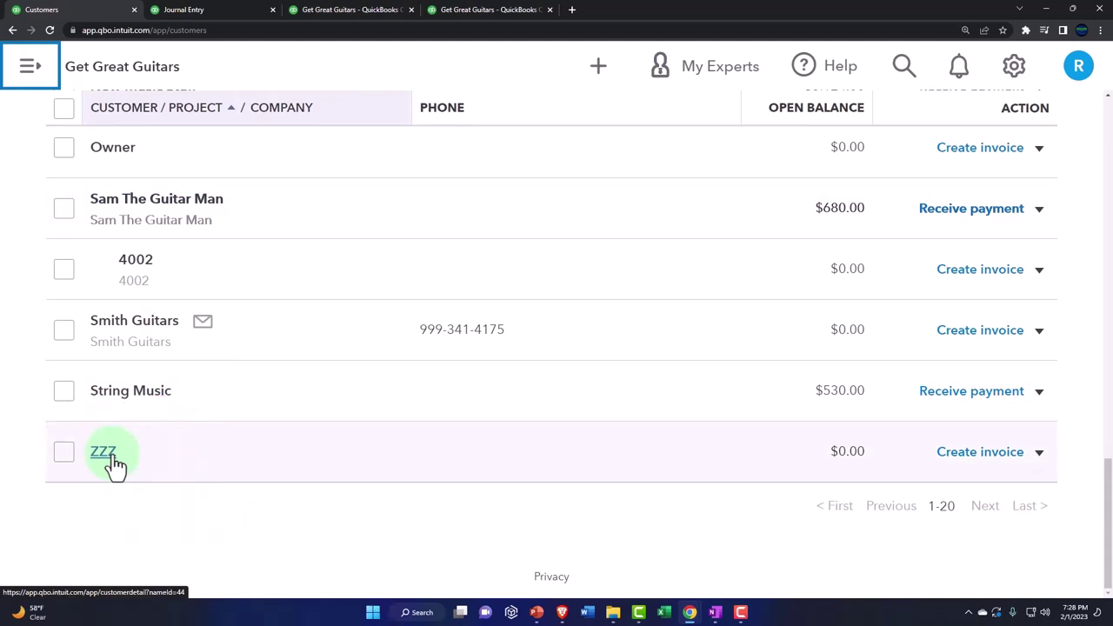
{"action": "scroll", "coordinate": [116, 467], "scroll_direction": "up", "scroll_amount": 1}
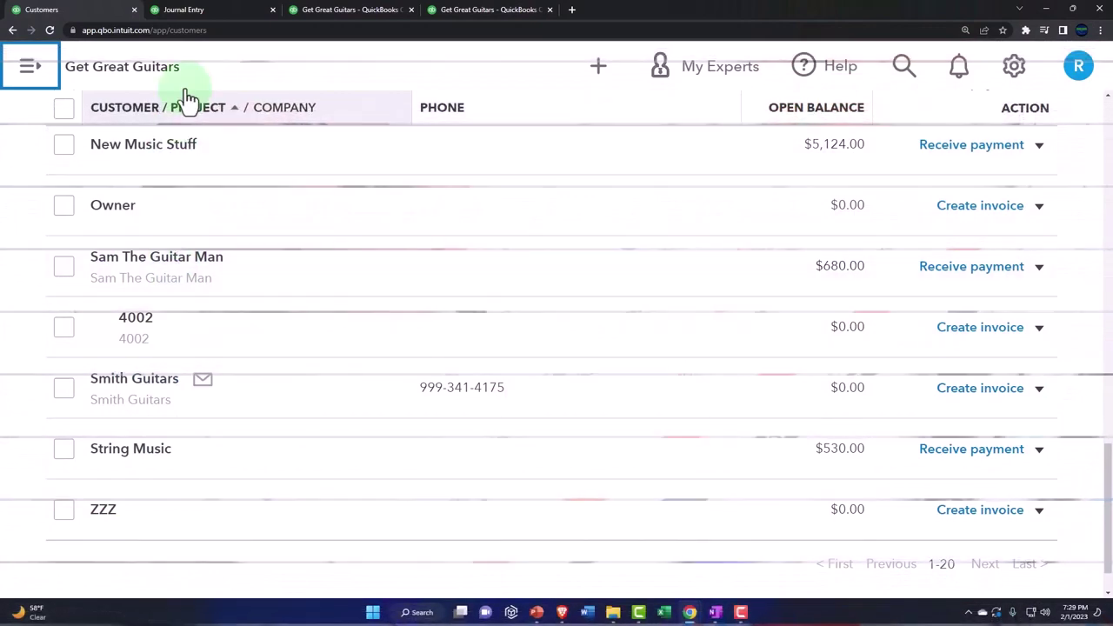
Return to the Customer Balance Detail report showing Sam The Guitar Man at $680.00
{"action": "left_click", "coordinate": [211, 12]}
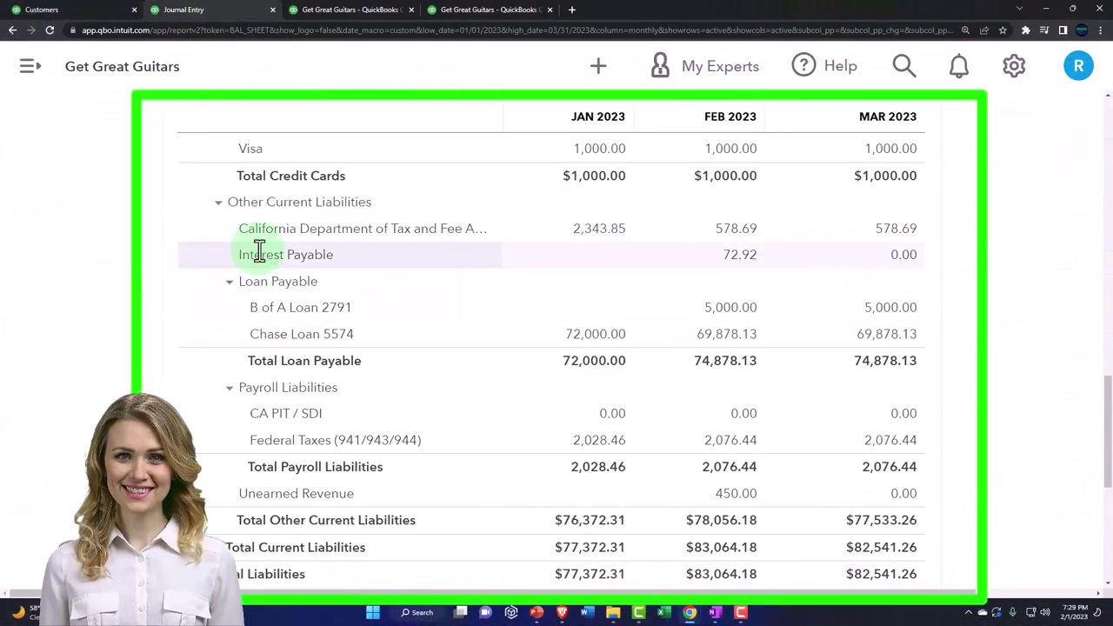
{"action": "left_click", "coordinate": [465, 12]}
{"action": "scroll", "coordinate": [161, 286], "scroll_direction": "up", "scroll_amount": 3}
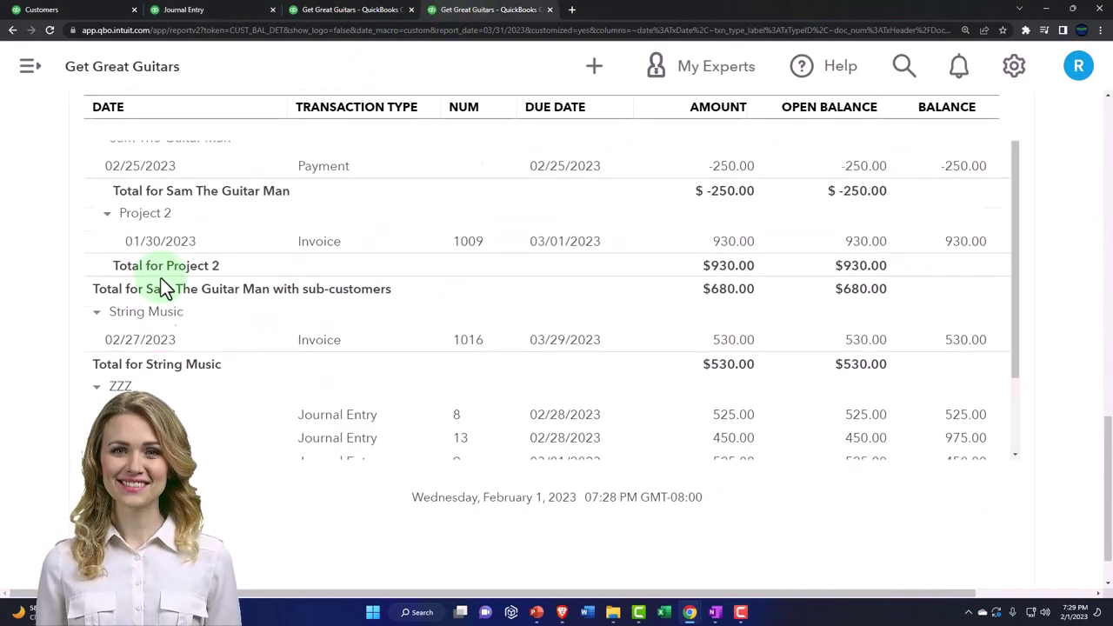
Find and open the Journal report by searching 'jo' in Reports
{"action": "left_click", "coordinate": [30, 67]}
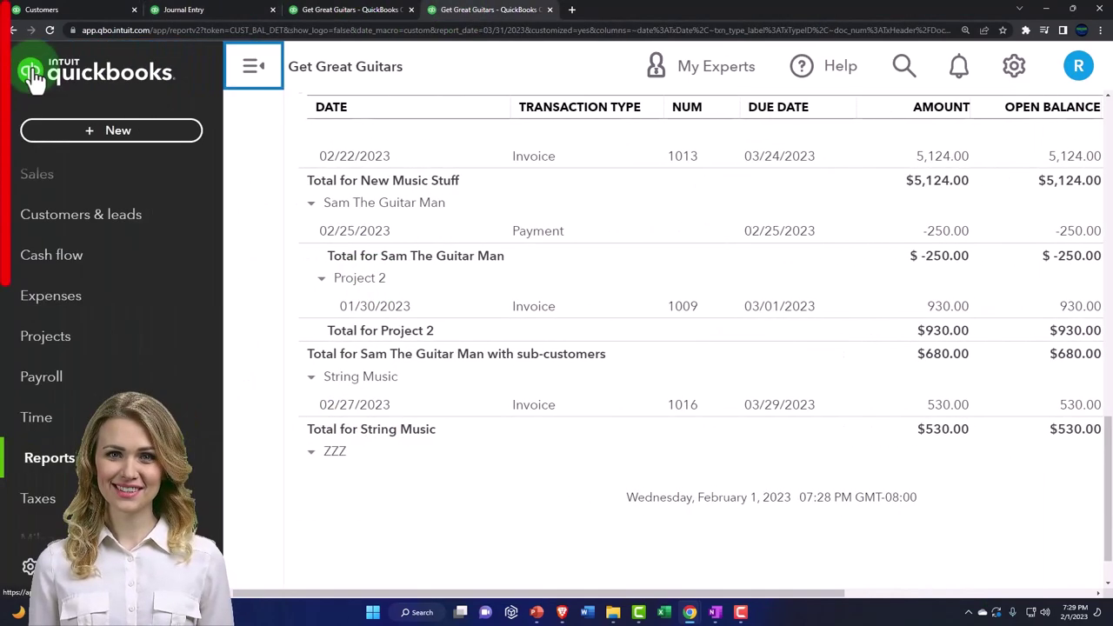
{"action": "scroll", "coordinate": [82, 400], "scroll_direction": "down", "scroll_amount": 1}
{"action": "left_click", "coordinate": [78, 407]}
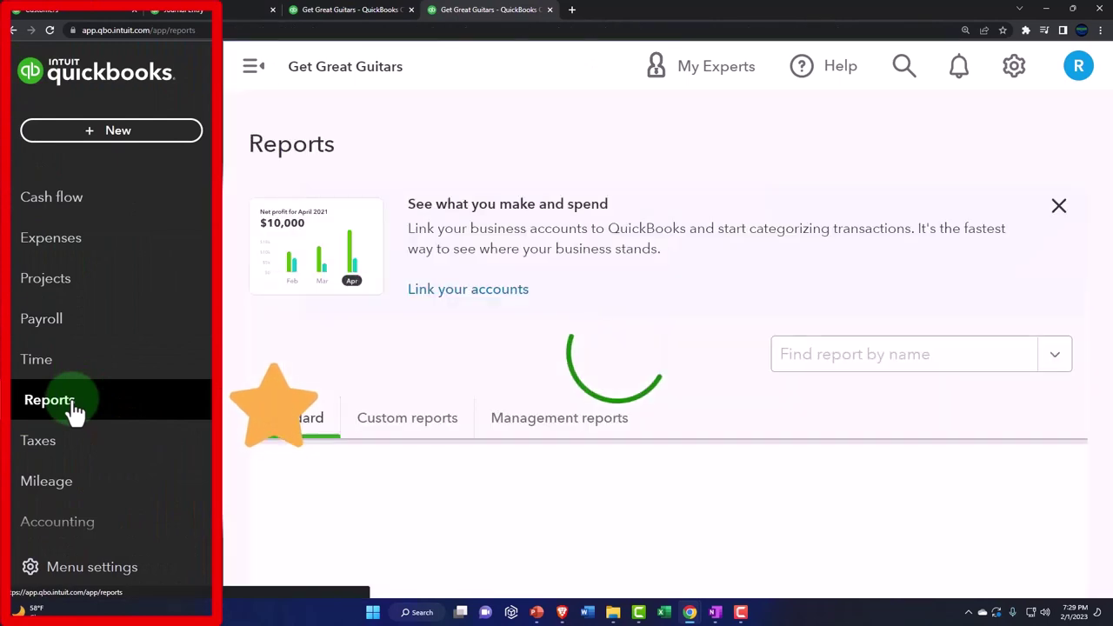
{"action": "key", "text": "ctrl+minus"}
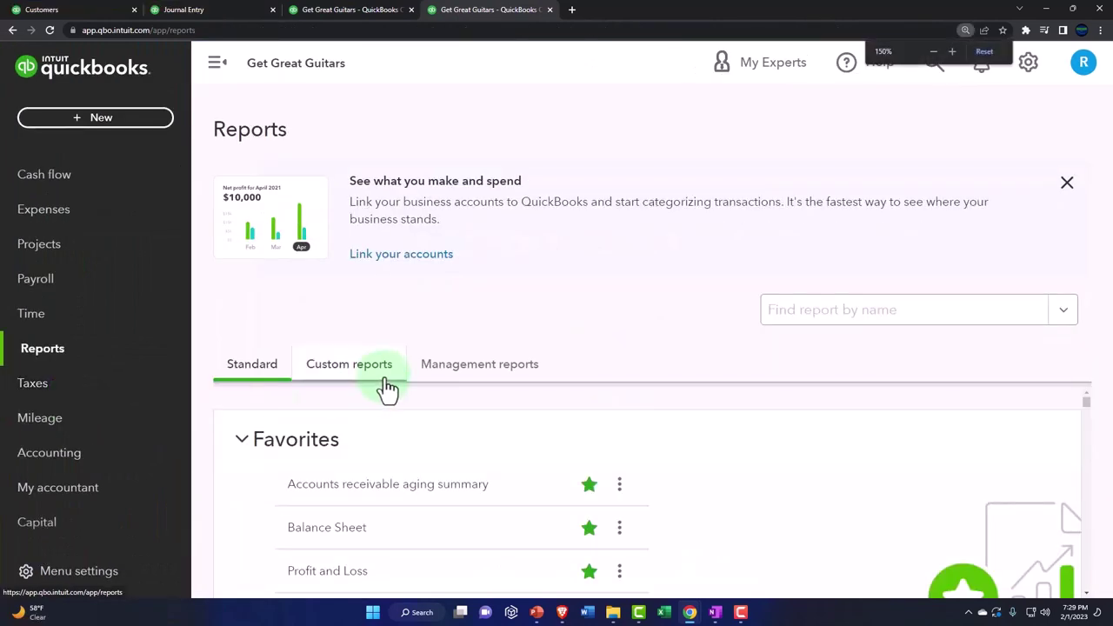
{"action": "left_click", "coordinate": [847, 312]}
{"action": "type", "text": "jour"}
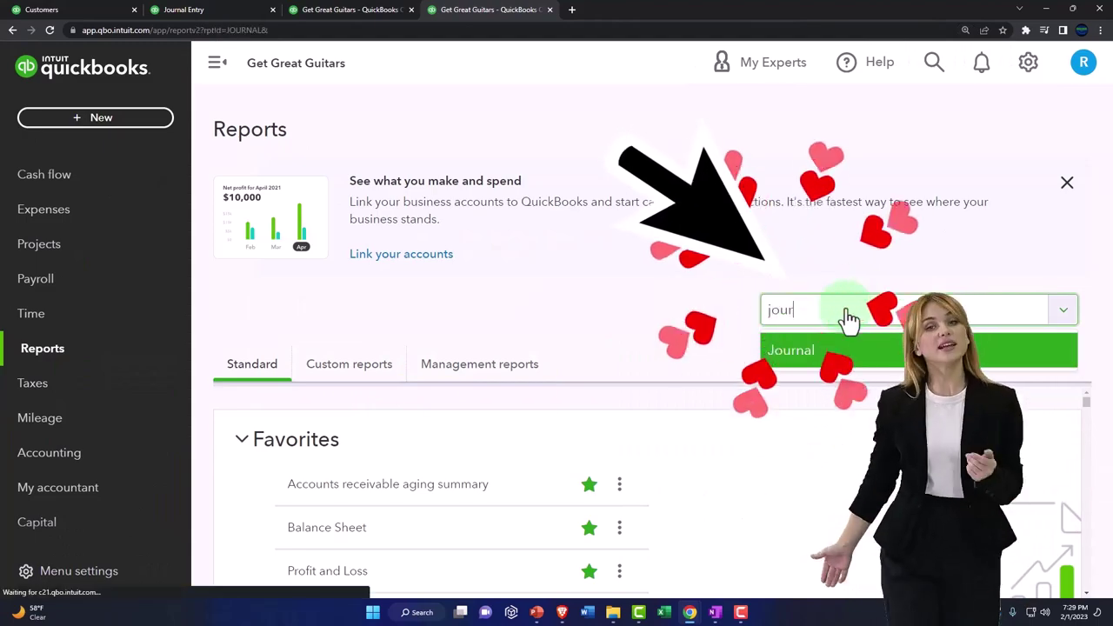
{"action": "left_click", "coordinate": [826, 350]}
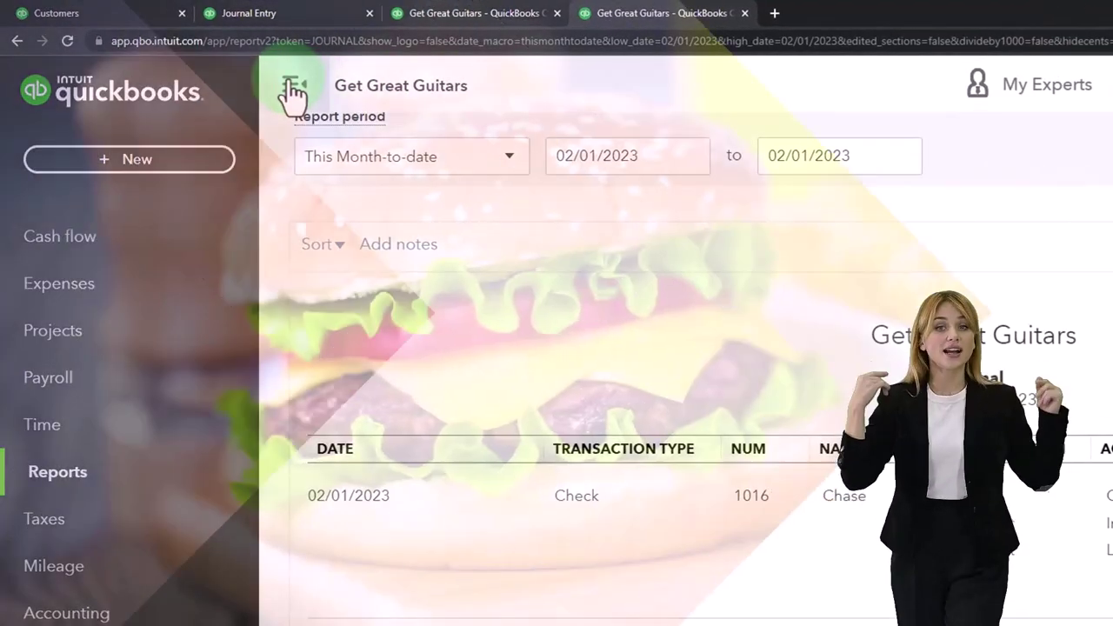
{"action": "left_click", "coordinate": [255, 73]}
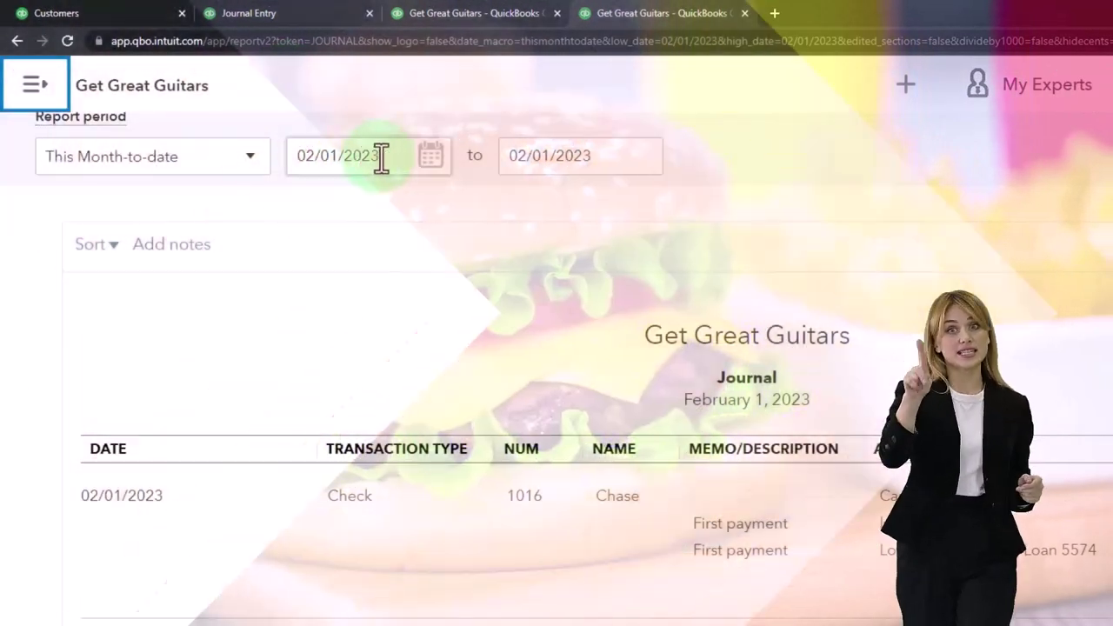
Set the Journal report period to 02/28/2023 through 02/28/2023
{"action": "left_click_drag", "start_coordinate": [380, 159], "coordinate": [149, 194]}
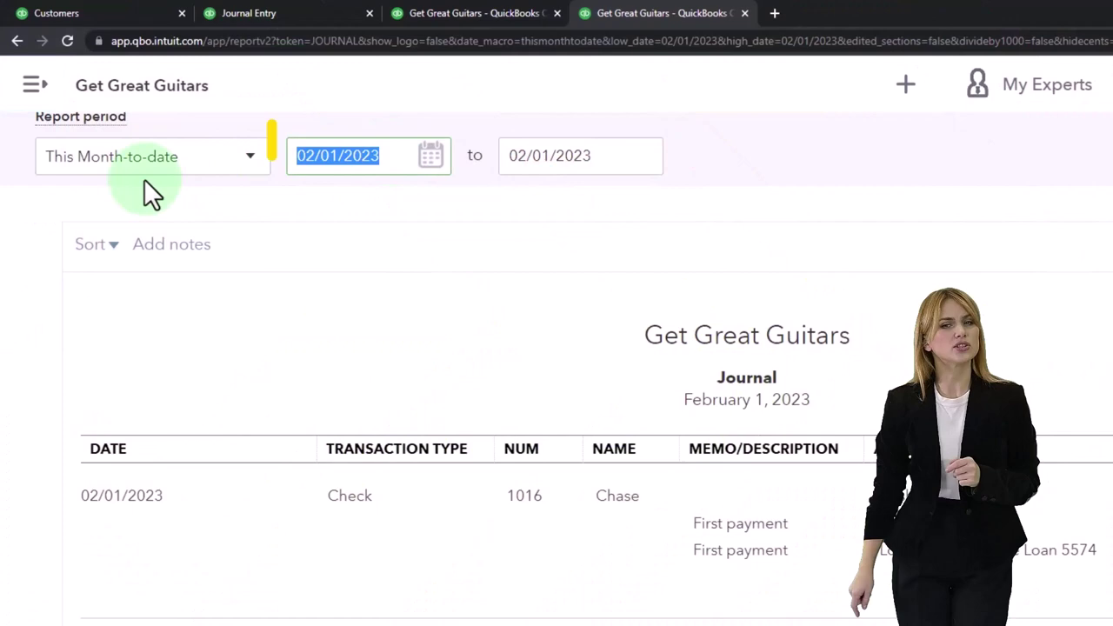
{"action": "type", "text": "02/28"}
{"action": "key", "text": "Tab"}
{"action": "type", "text": "02"}
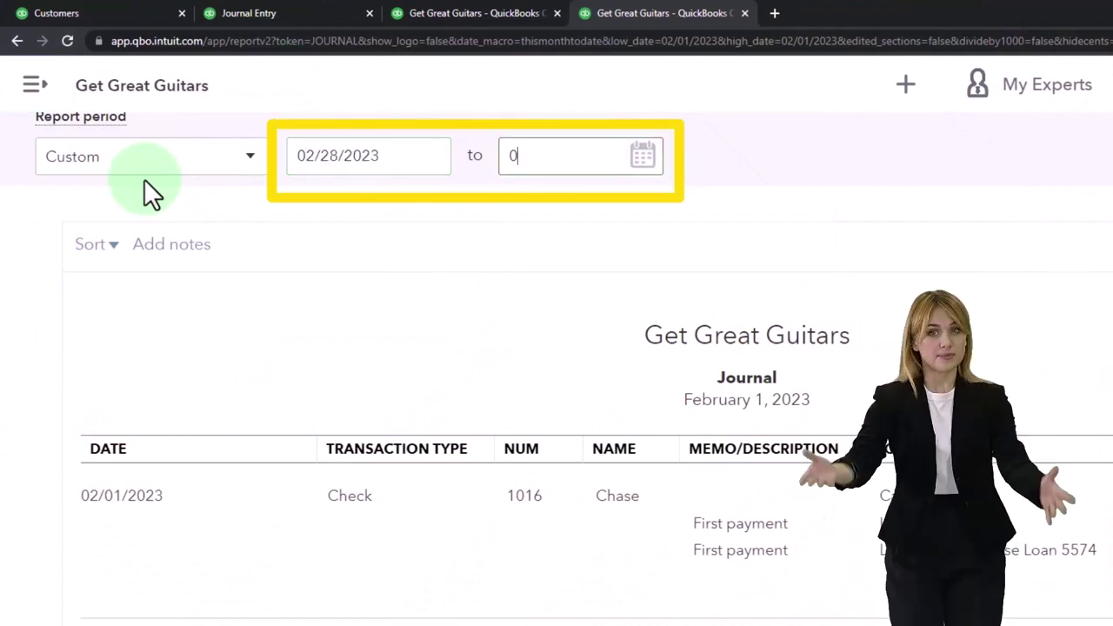
{"action": "type", "text": "28"}
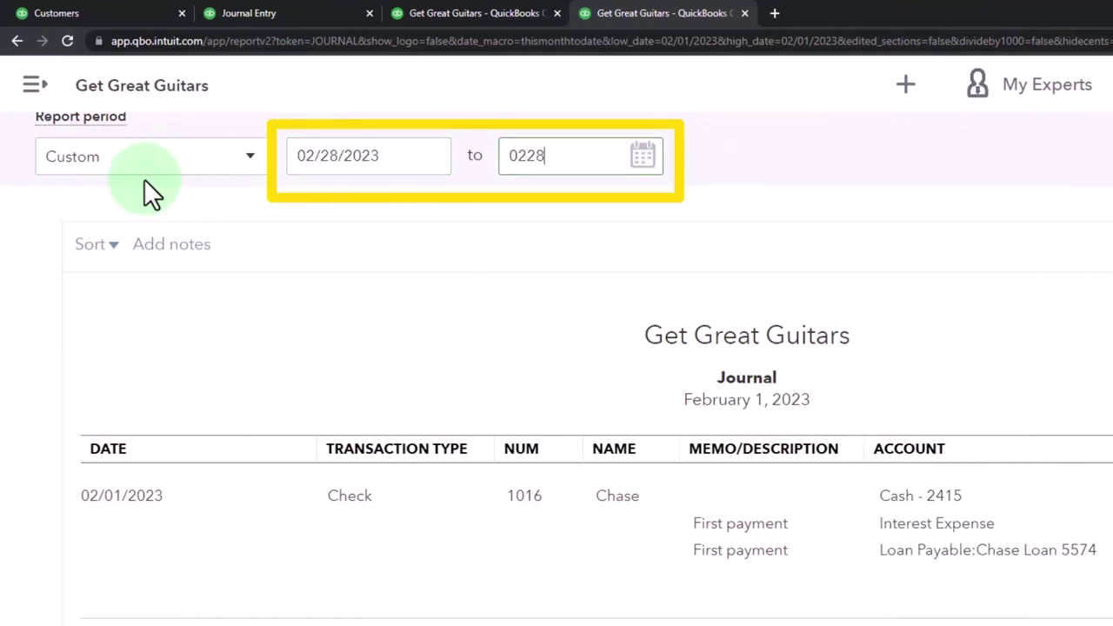
{"action": "type", "text": "23"}
{"action": "scroll", "coordinate": [435, 242], "scroll_direction": "down", "scroll_amount": 2}
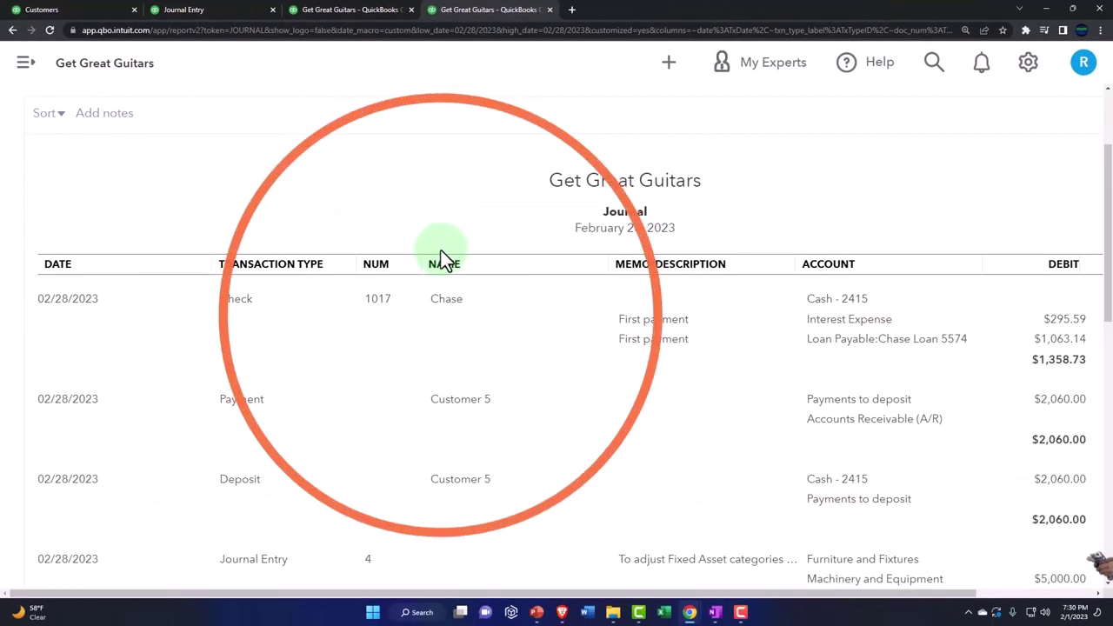
{"action": "scroll", "coordinate": [251, 491], "scroll_direction": "down", "scroll_amount": 1}
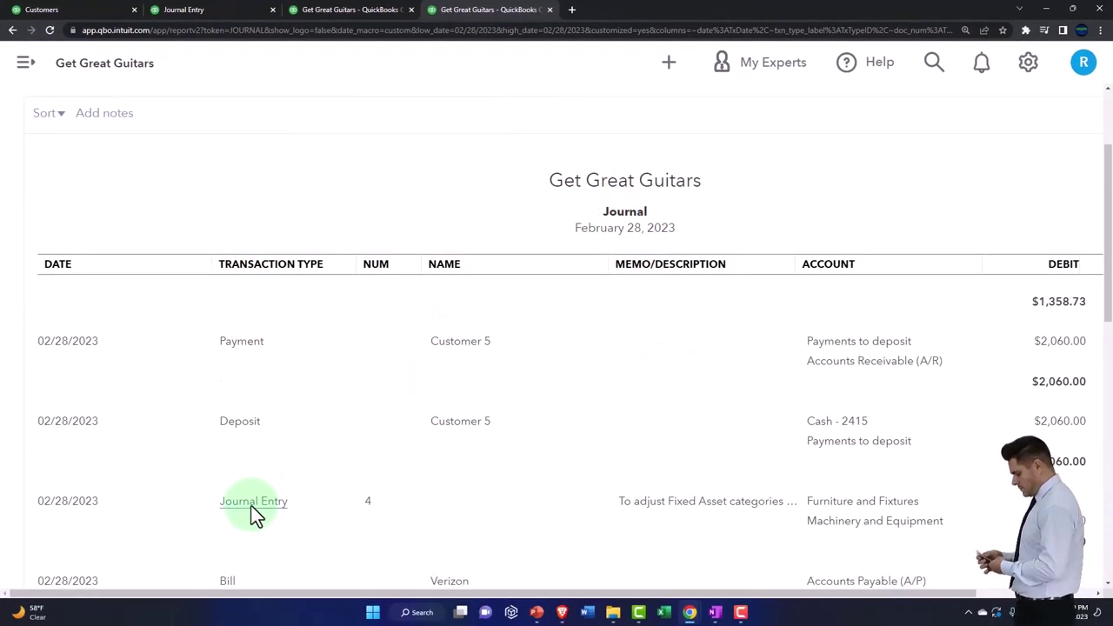
{"action": "scroll", "coordinate": [251, 513], "scroll_direction": "up", "scroll_amount": 5}
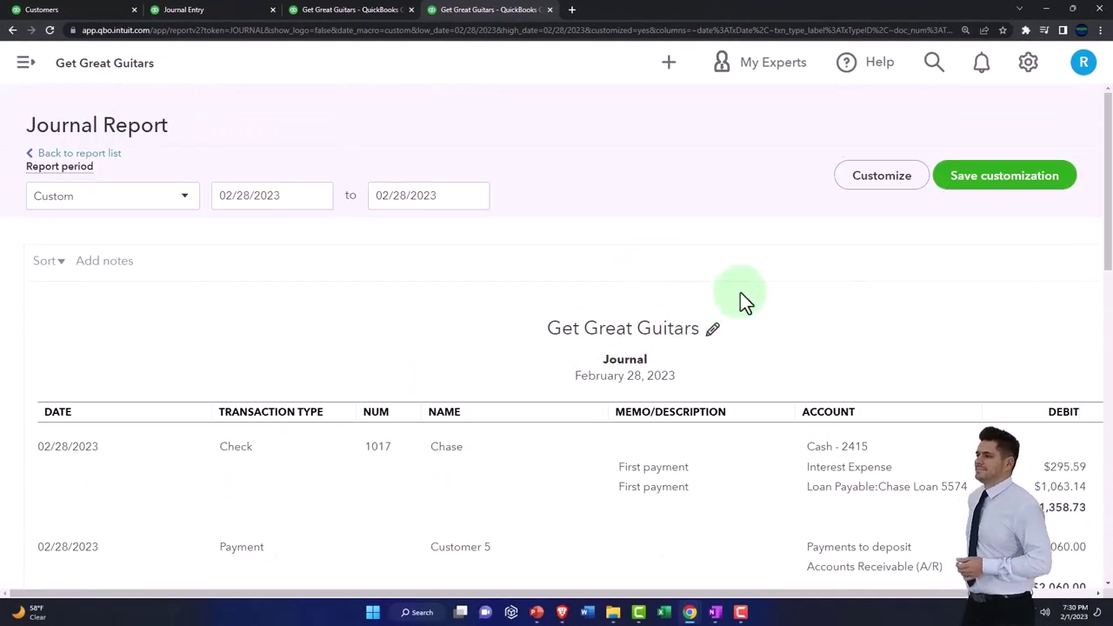
Filter the Journal report by Transaction Type to Journal Entry only, showing entries 4, 5, 6 and 8
{"action": "left_click", "coordinate": [880, 176]}
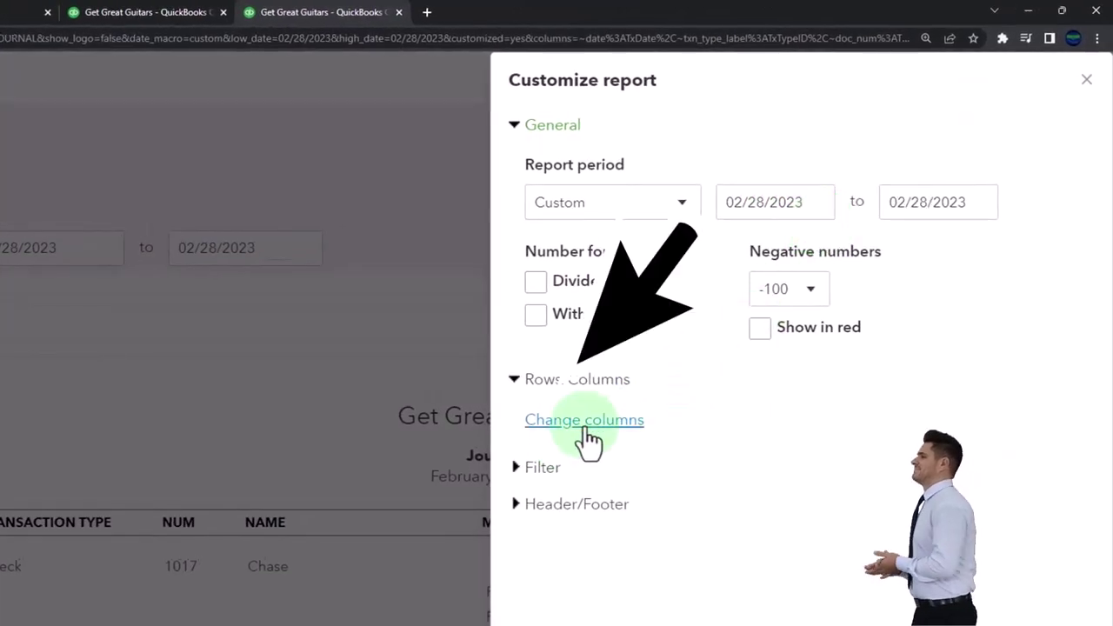
{"action": "left_click", "coordinate": [523, 470]}
{"action": "scroll", "coordinate": [534, 476], "scroll_direction": "down", "scroll_amount": 1}
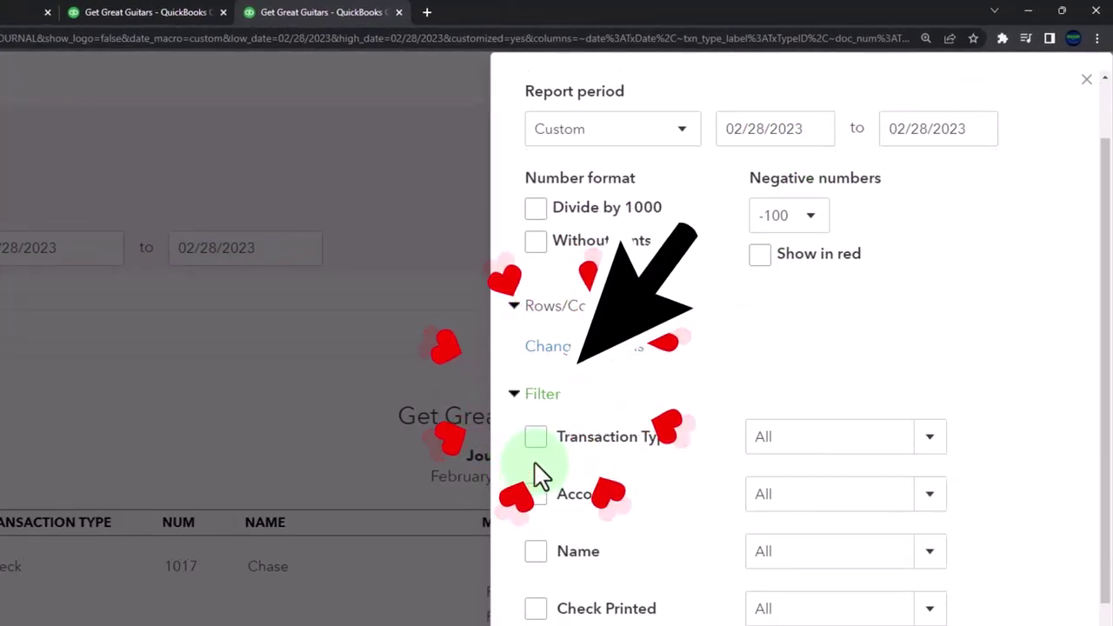
{"action": "left_click", "coordinate": [538, 439]}
{"action": "left_click", "coordinate": [926, 440]}
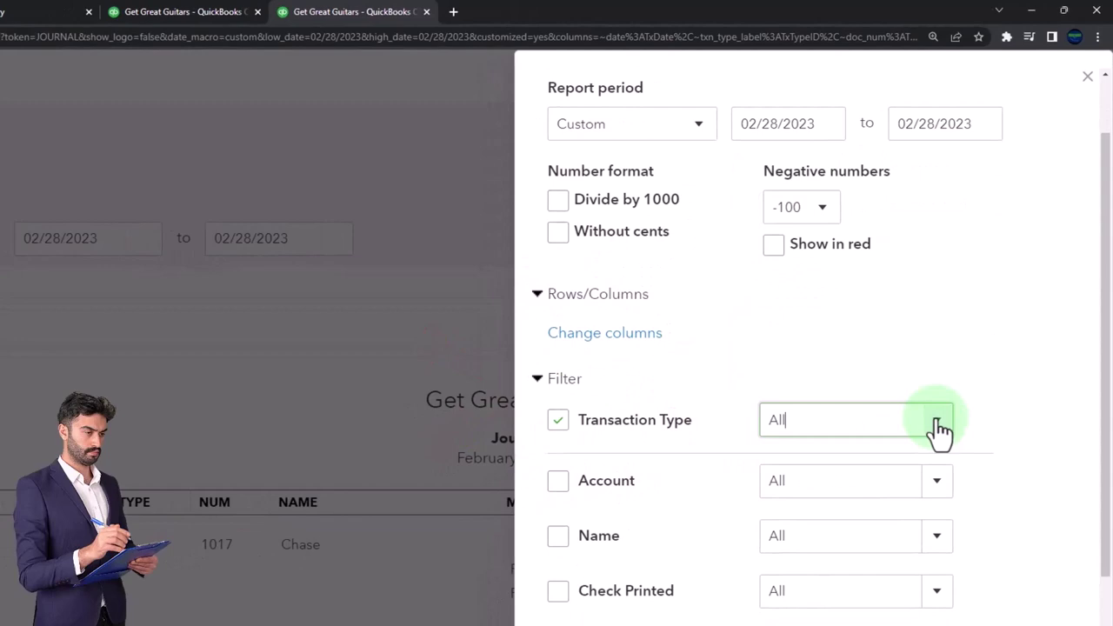
{"action": "left_click", "coordinate": [939, 426]}
{"action": "left_click", "coordinate": [896, 410]}
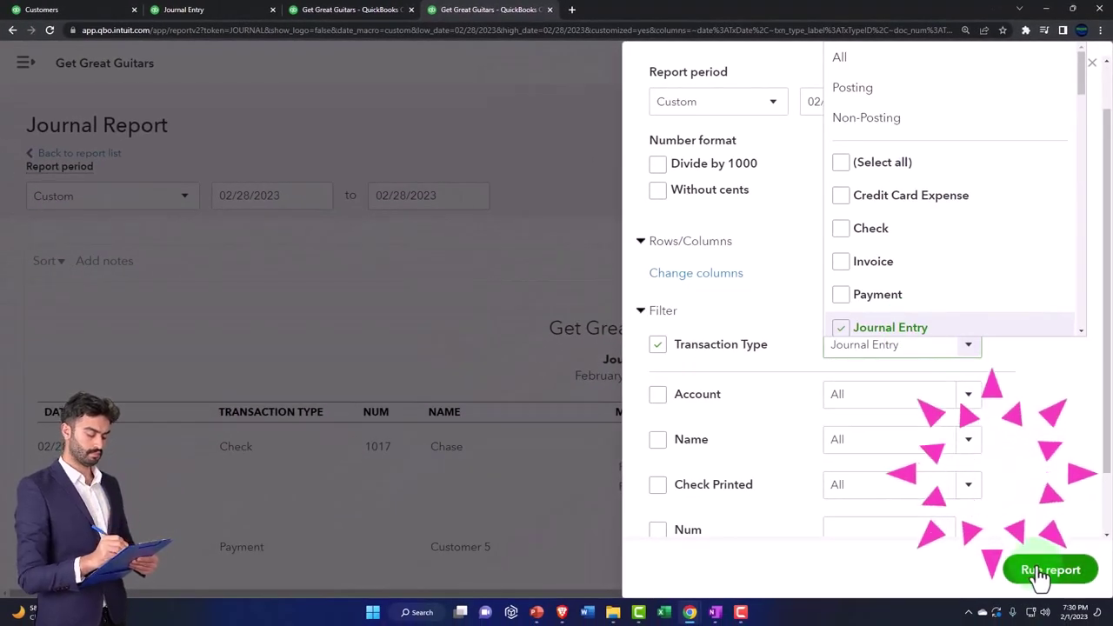
{"action": "left_click", "coordinate": [1043, 570]}
{"action": "scroll", "coordinate": [539, 457], "scroll_direction": "down", "scroll_amount": 2}
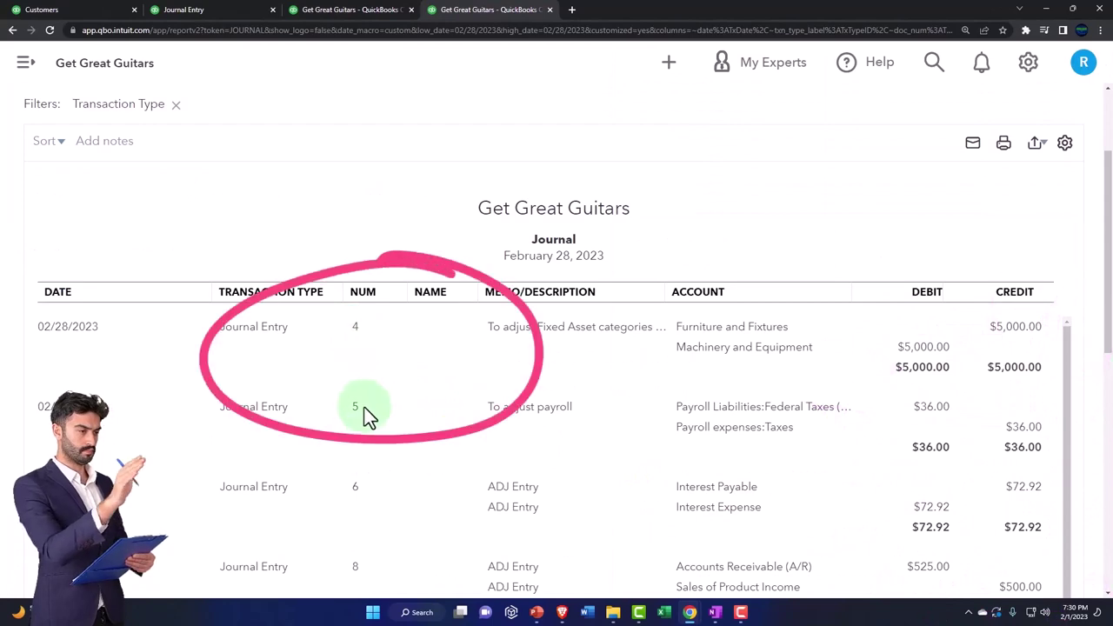
{"action": "scroll", "coordinate": [389, 451], "scroll_direction": "down", "scroll_amount": 4}
{"action": "scroll", "coordinate": [389, 451], "scroll_direction": "down", "scroll_amount": 3}
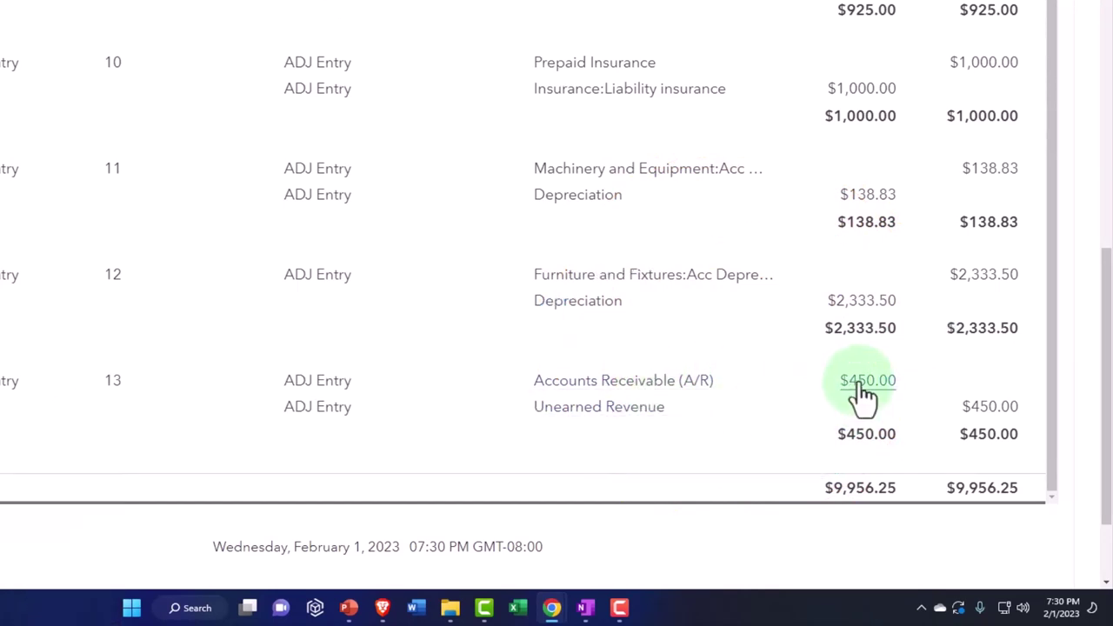
{"action": "scroll", "coordinate": [530, 343], "scroll_direction": "up", "scroll_amount": 3}
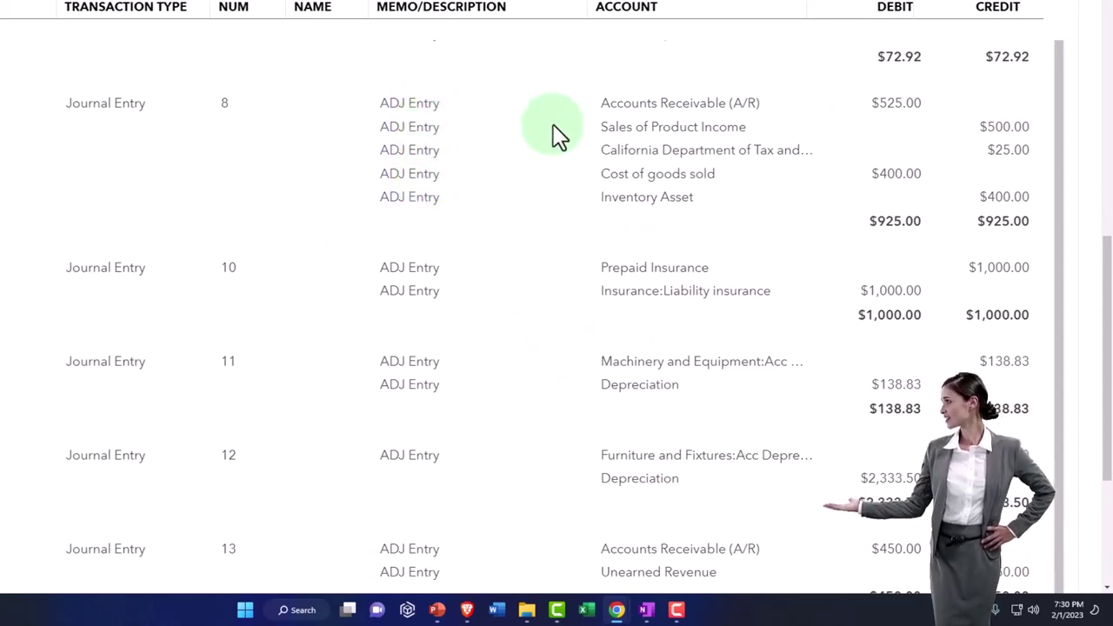
{"action": "left_click", "coordinate": [573, 111]}
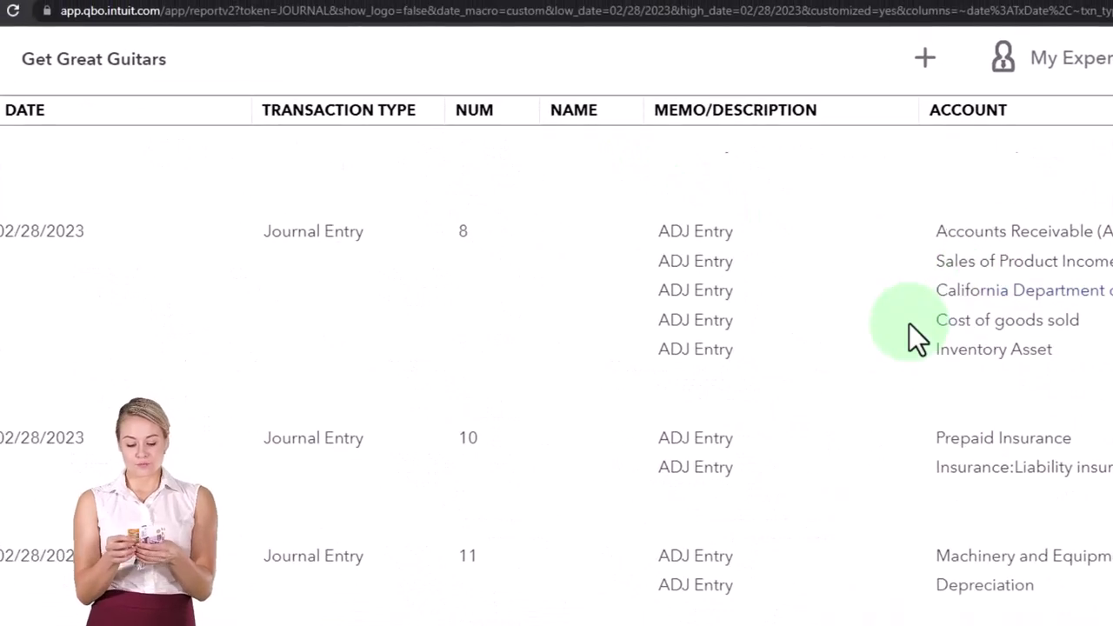
{"action": "scroll", "coordinate": [696, 470], "scroll_direction": "up", "scroll_amount": 10}
Advance both Journal report dates to 03/01/2023, revealing reversing entries 7 and 9
{"action": "left_click", "coordinate": [485, 318]}
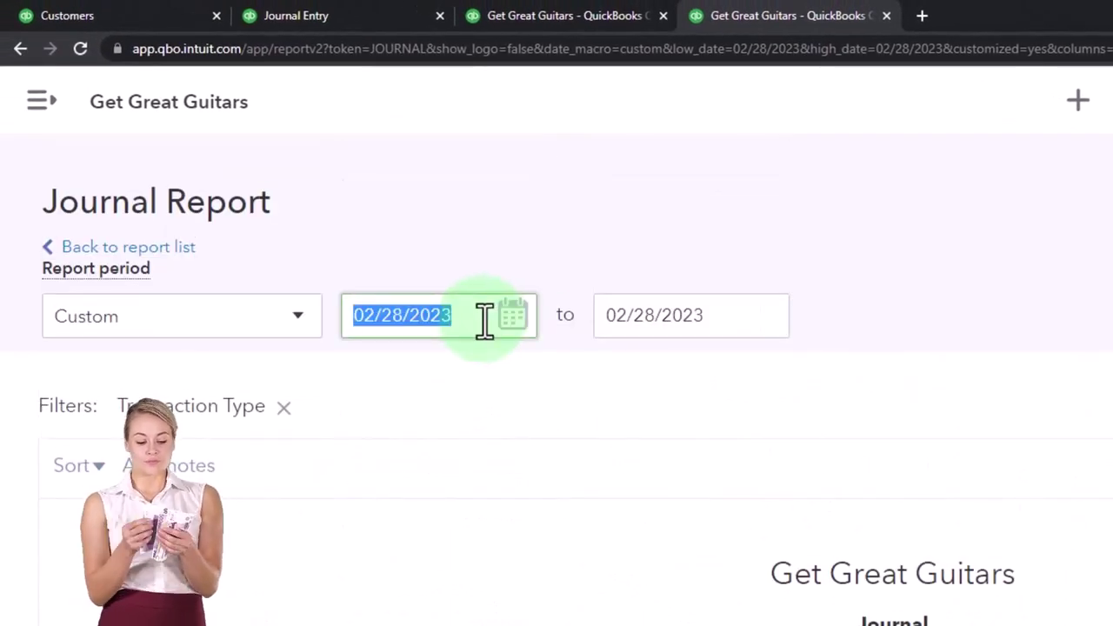
{"action": "type", "text": "+"}
{"action": "key", "text": "Tab"}
{"action": "type", "text": "+"}
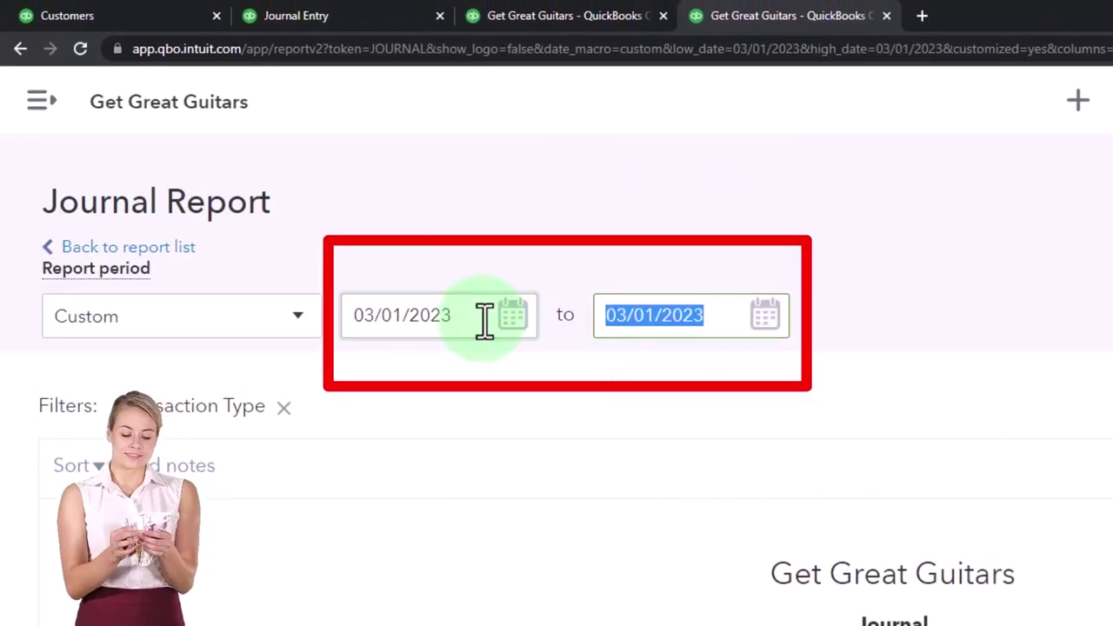
{"action": "key", "text": "Tab"}
{"action": "scroll", "coordinate": [435, 408], "scroll_direction": "down", "scroll_amount": 4}
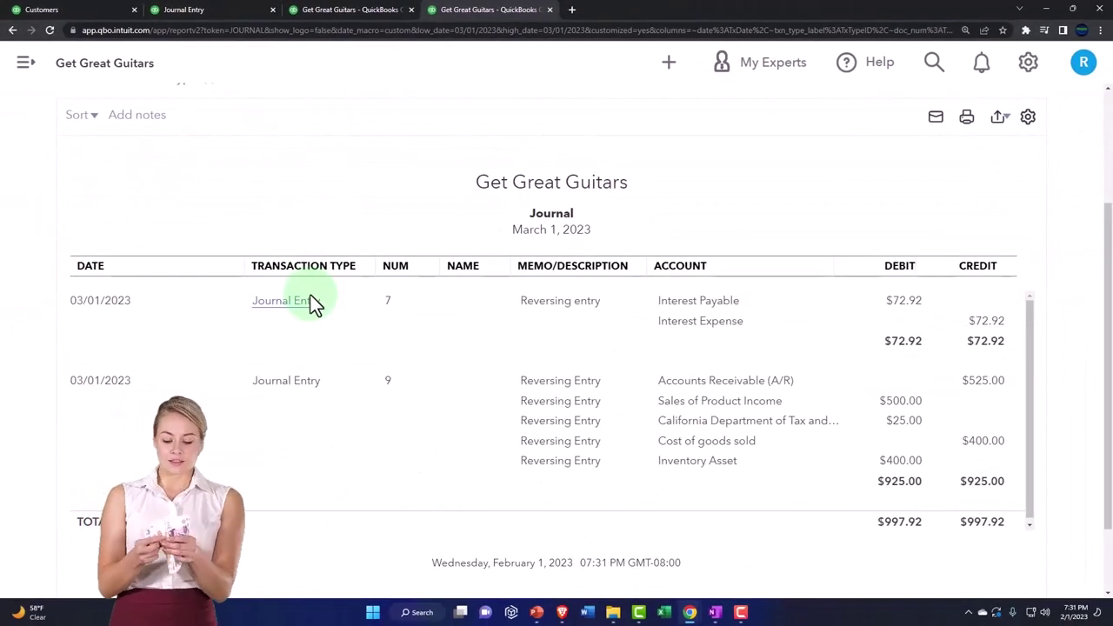
{"action": "scroll", "coordinate": [329, 361], "scroll_direction": "down", "scroll_amount": 1}
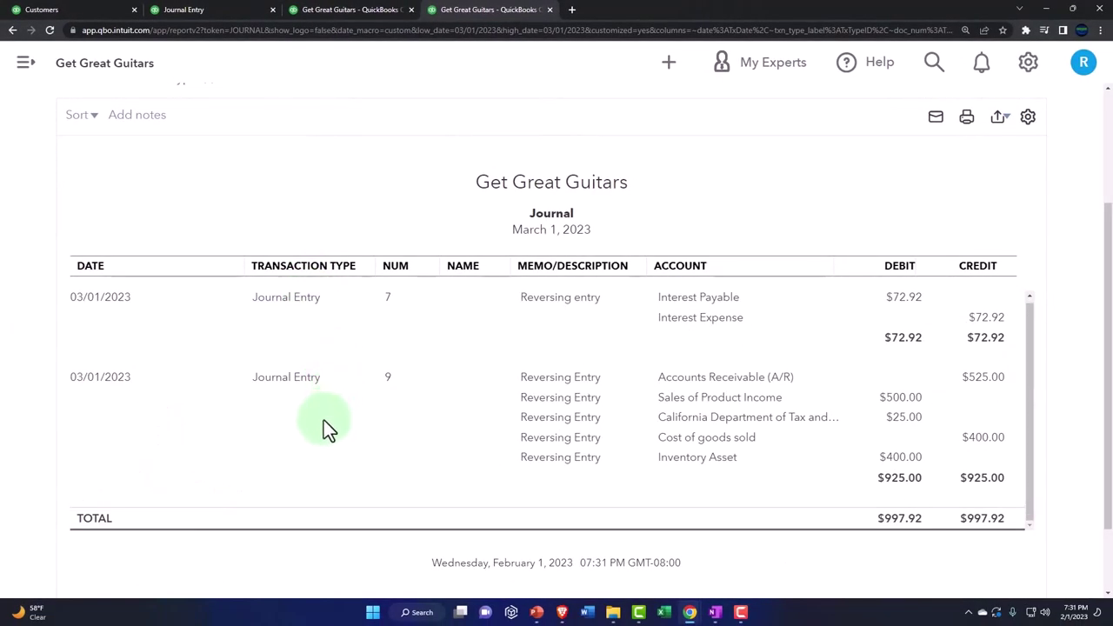
{"action": "scroll", "coordinate": [268, 435], "scroll_direction": "up", "scroll_amount": 1}
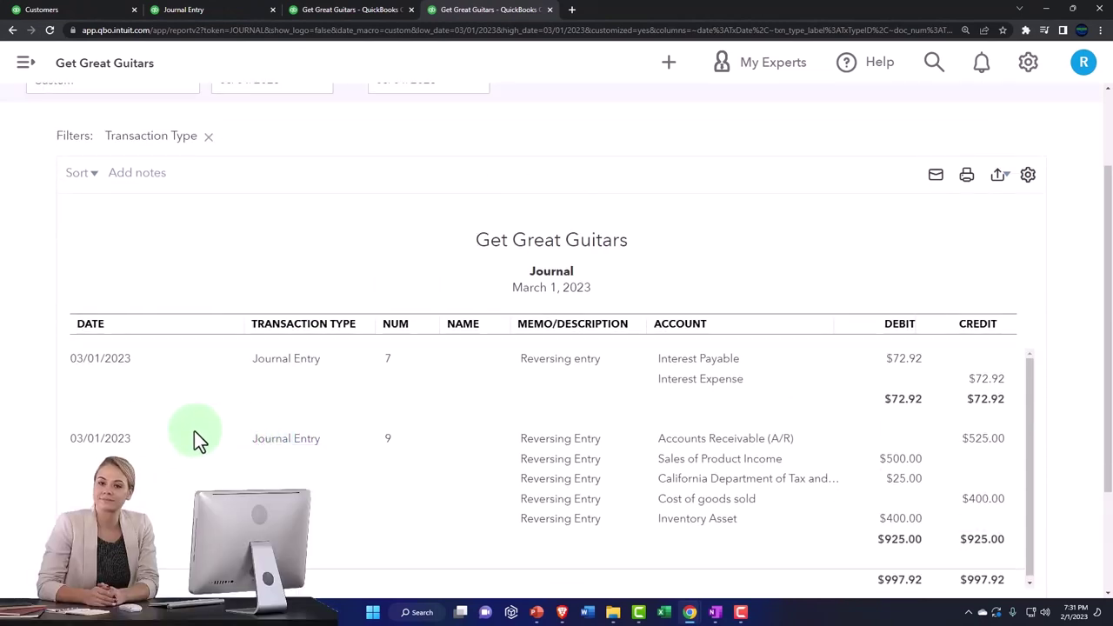
{"action": "scroll", "coordinate": [194, 430], "scroll_direction": "down", "scroll_amount": 1}
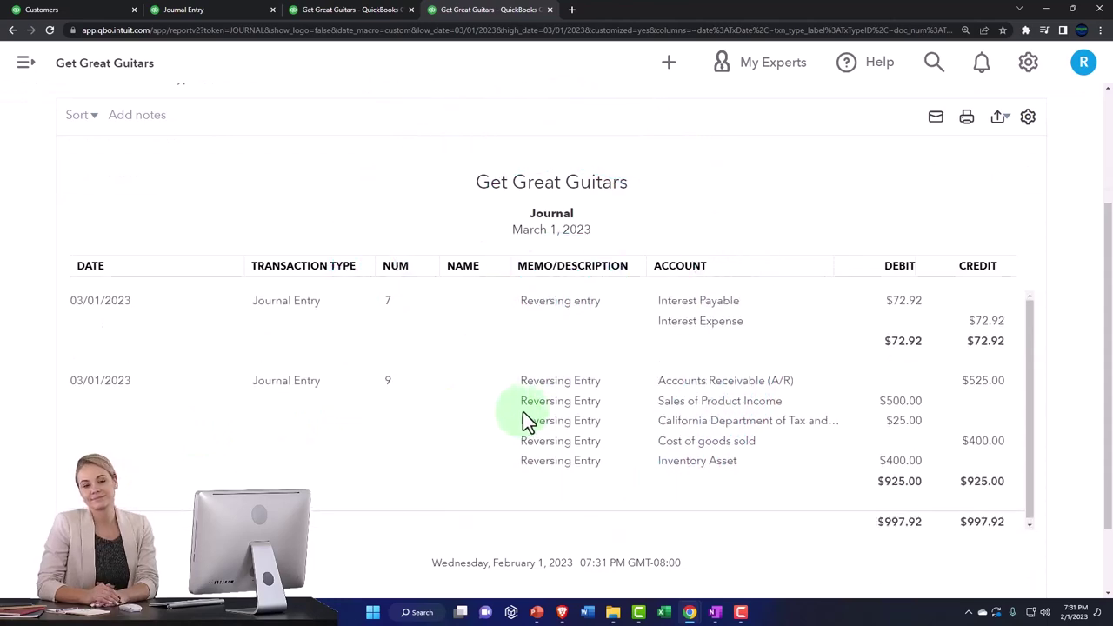
Open Journal Entry #14 from March's Unearned Revenue -450.00 and re-date it to 03/01/2023
{"action": "mouse_move", "coordinate": [474, 196]}
{"action": "left_click", "coordinate": [224, 13]}
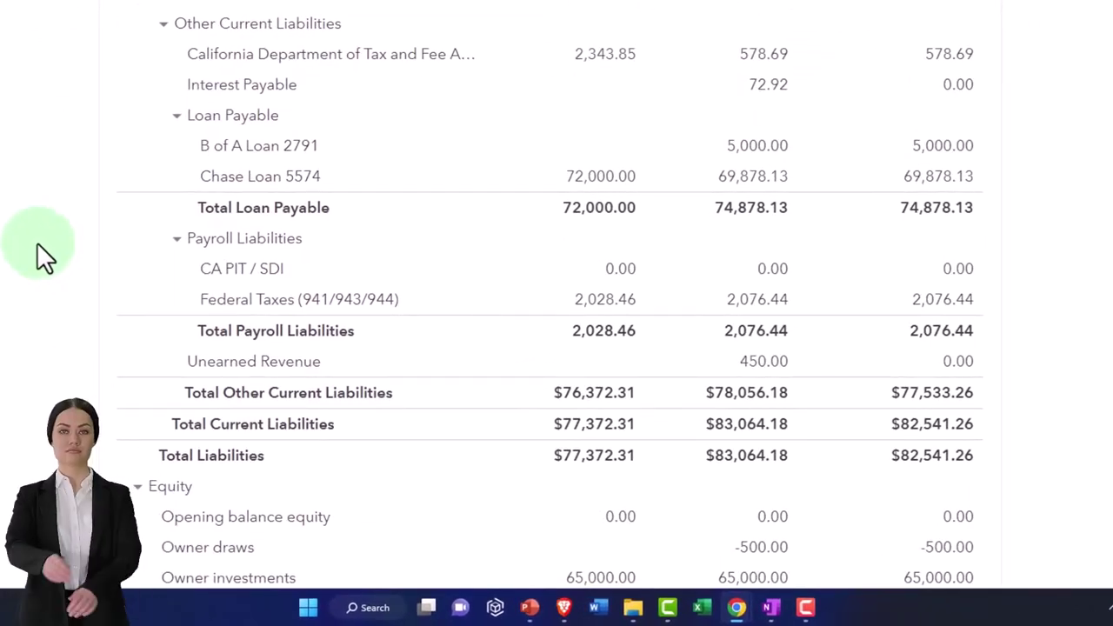
{"action": "left_click", "coordinate": [953, 376]}
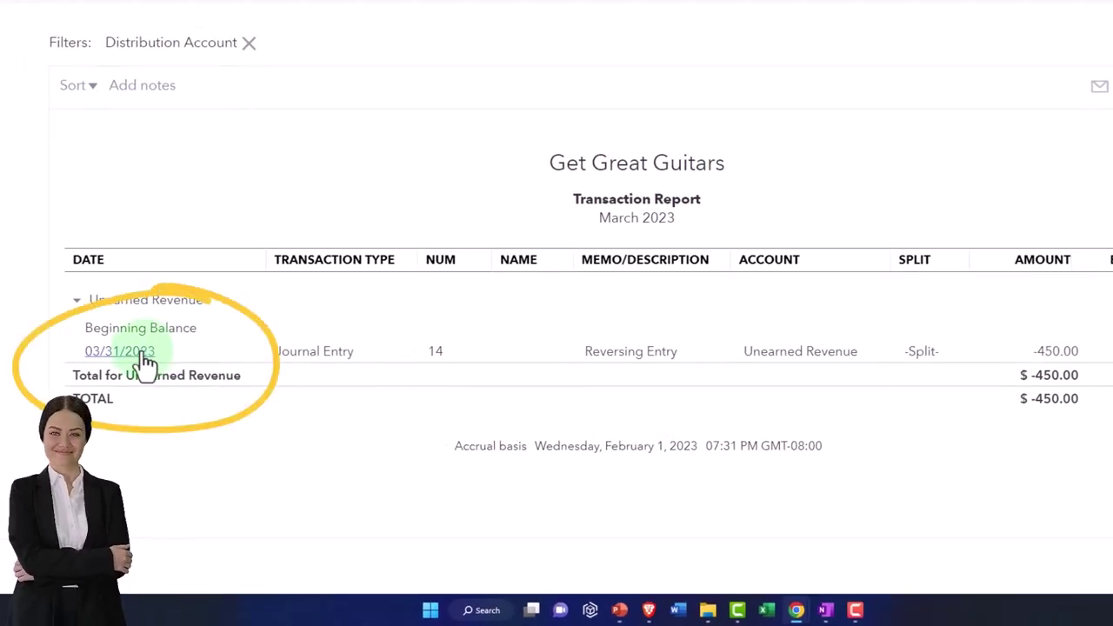
{"action": "left_click", "coordinate": [1060, 359]}
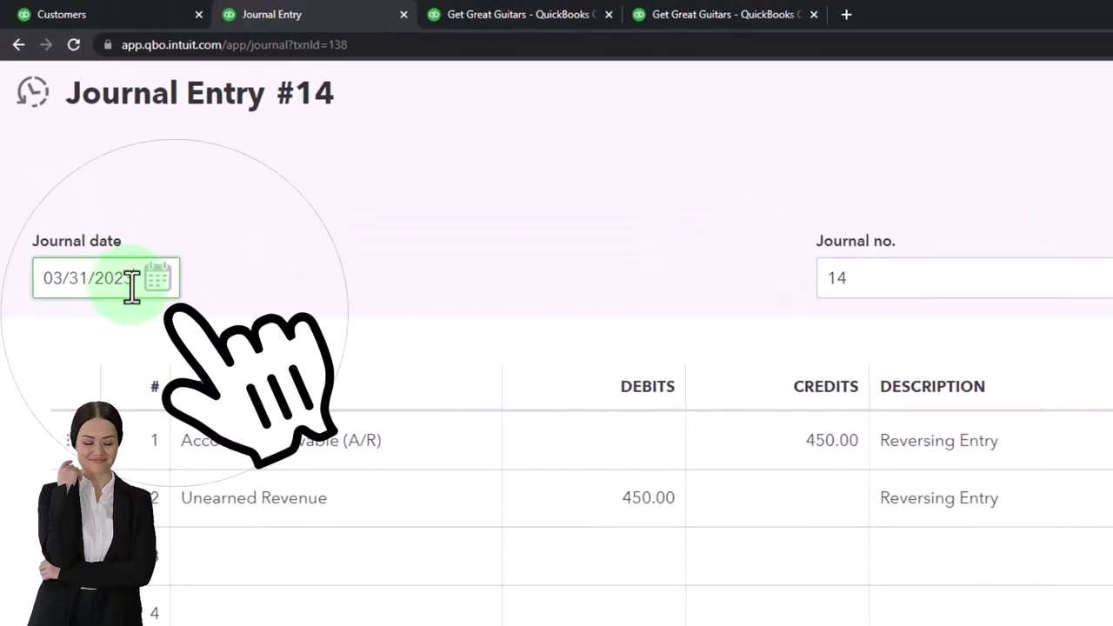
{"action": "left_click_drag", "start_coordinate": [131, 285], "coordinate": [2, 287]}
{"action": "type", "text": "03"}
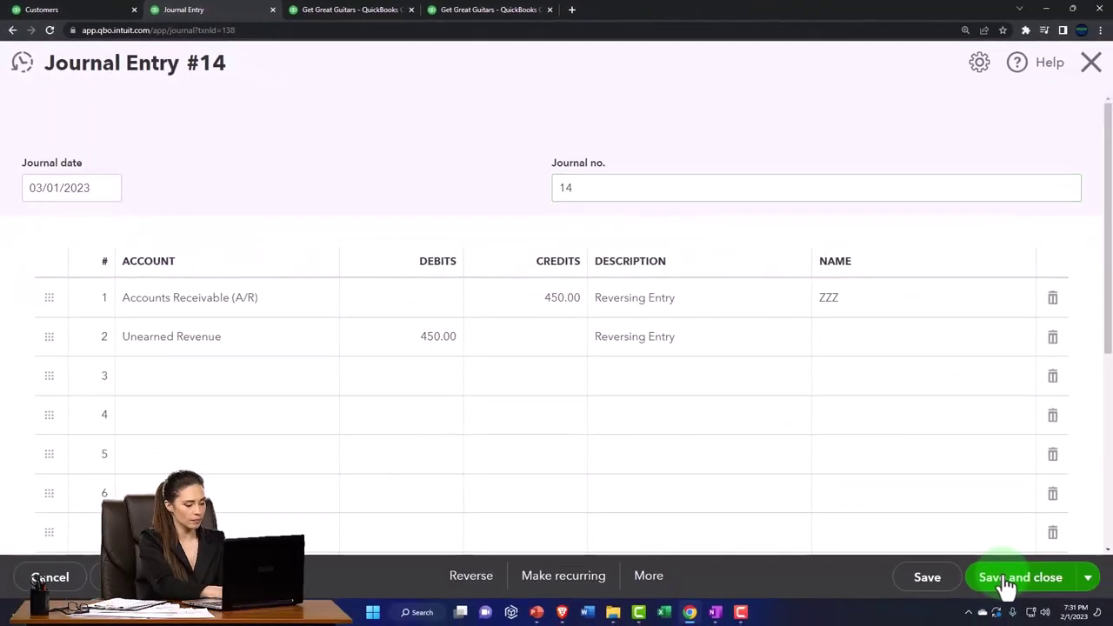
Save Journal Entry 14, then confirm the March 1 Journal report lists it beside entries 7 and 9
{"action": "left_click", "coordinate": [1005, 581]}
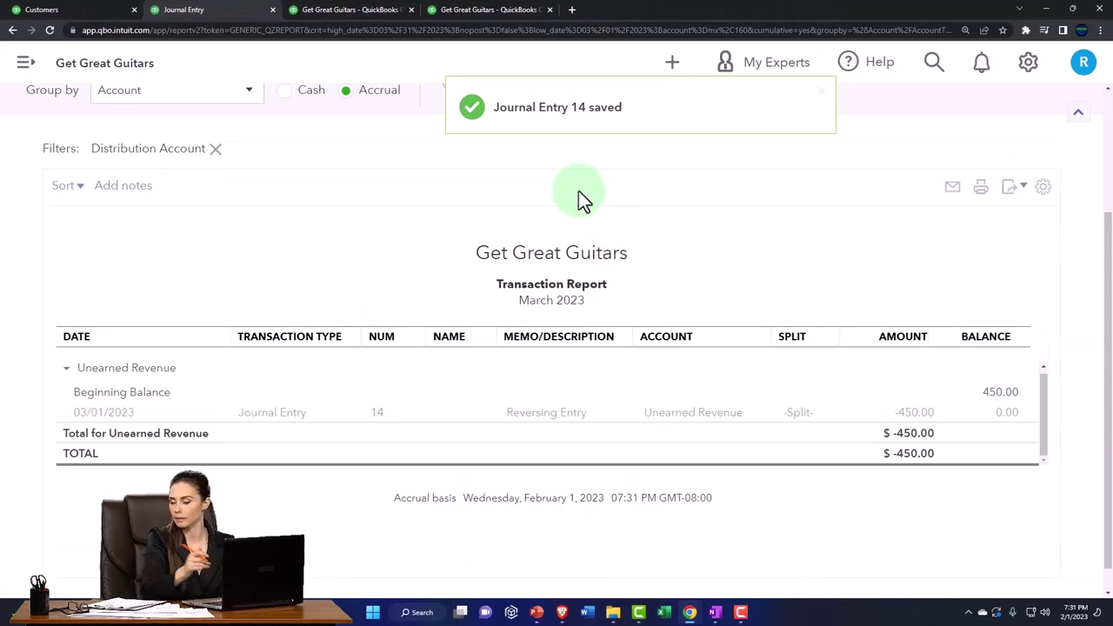
{"action": "left_click", "coordinate": [468, 10]}
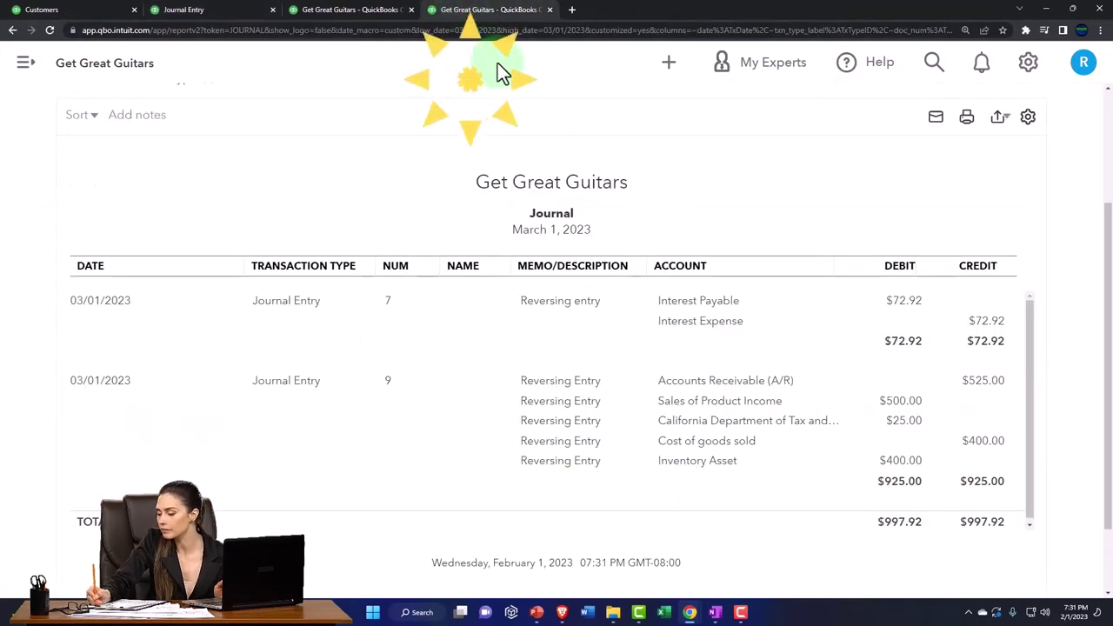
{"action": "scroll", "coordinate": [522, 231], "scroll_direction": "up", "scroll_amount": 3}
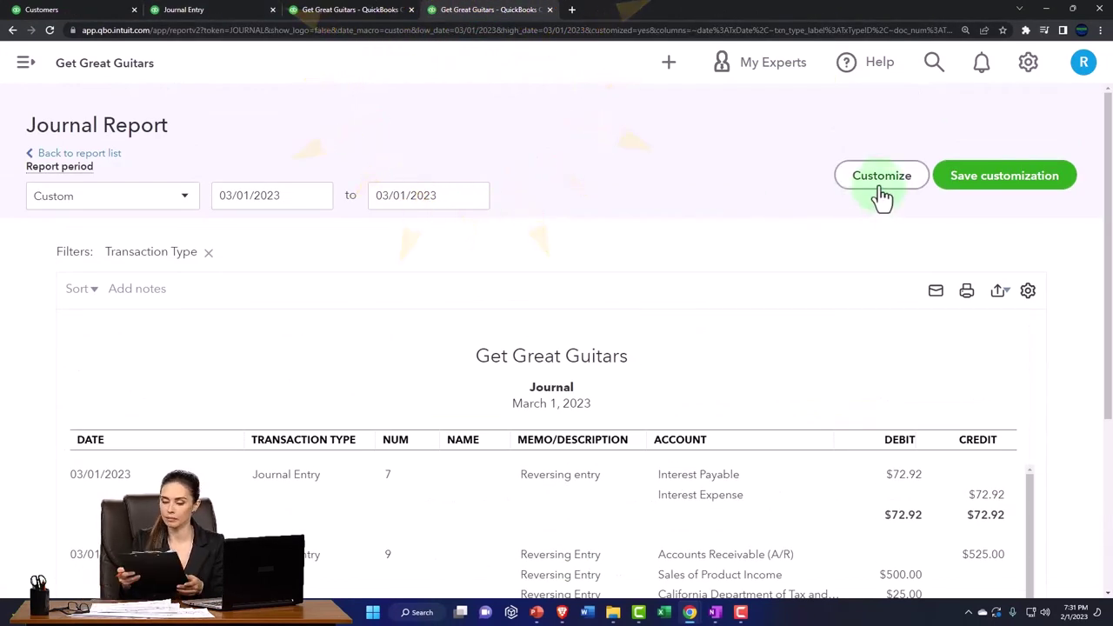
{"action": "scroll", "coordinate": [716, 278], "scroll_direction": "down", "scroll_amount": 2}
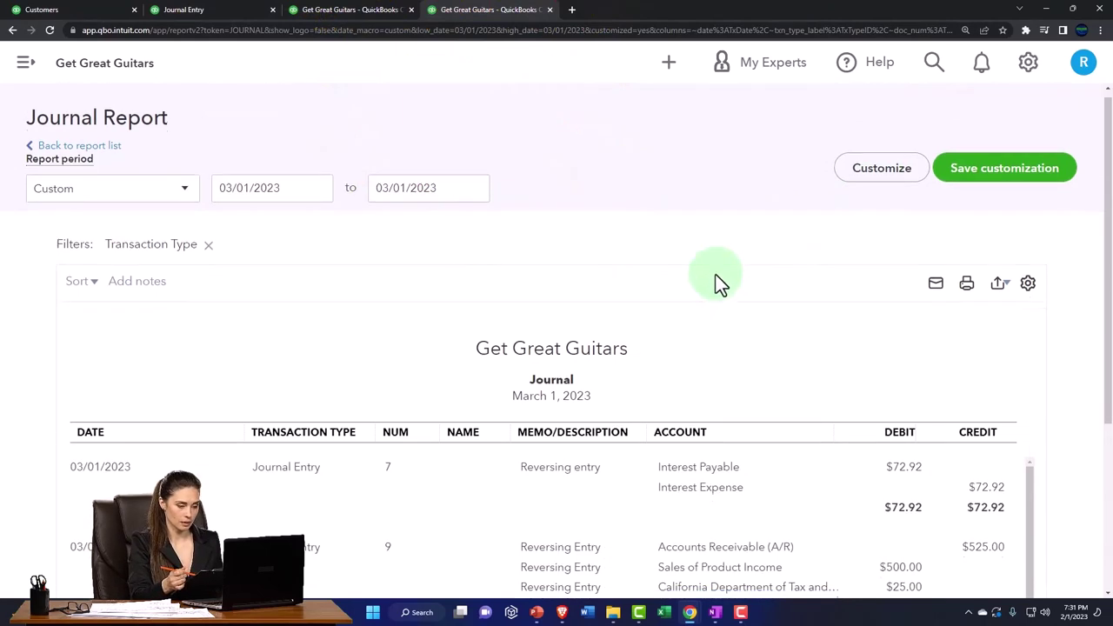
{"action": "scroll", "coordinate": [137, 155], "scroll_direction": "up", "scroll_amount": 2}
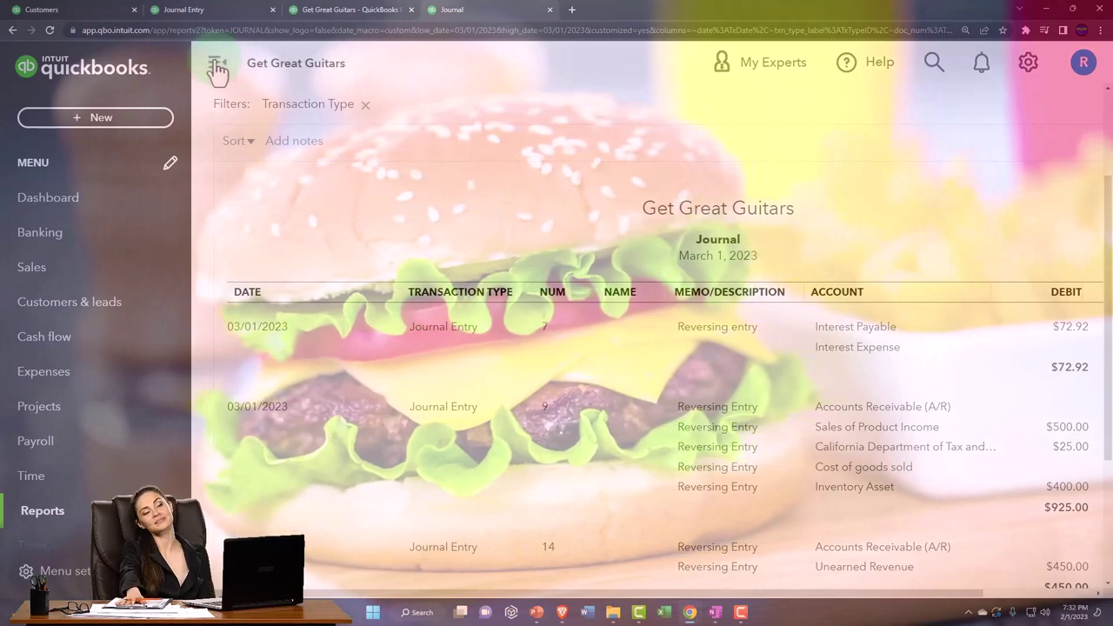
{"action": "left_click", "coordinate": [217, 67]}
{"action": "scroll", "coordinate": [449, 447], "scroll_direction": "down", "scroll_amount": 2}
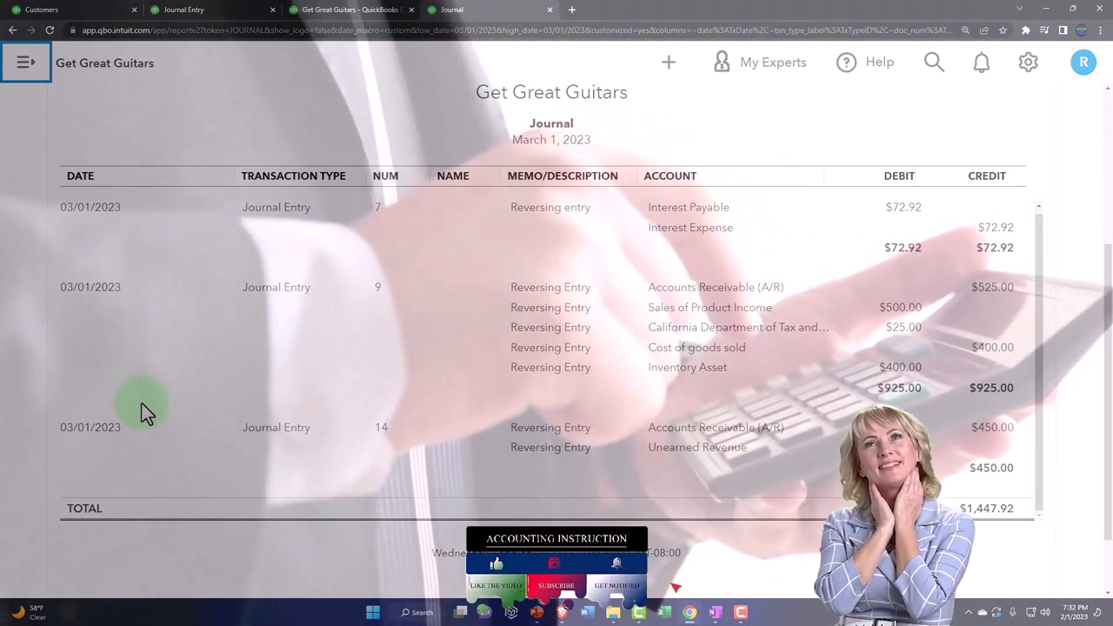
{"action": "left_click", "coordinate": [143, 405]}
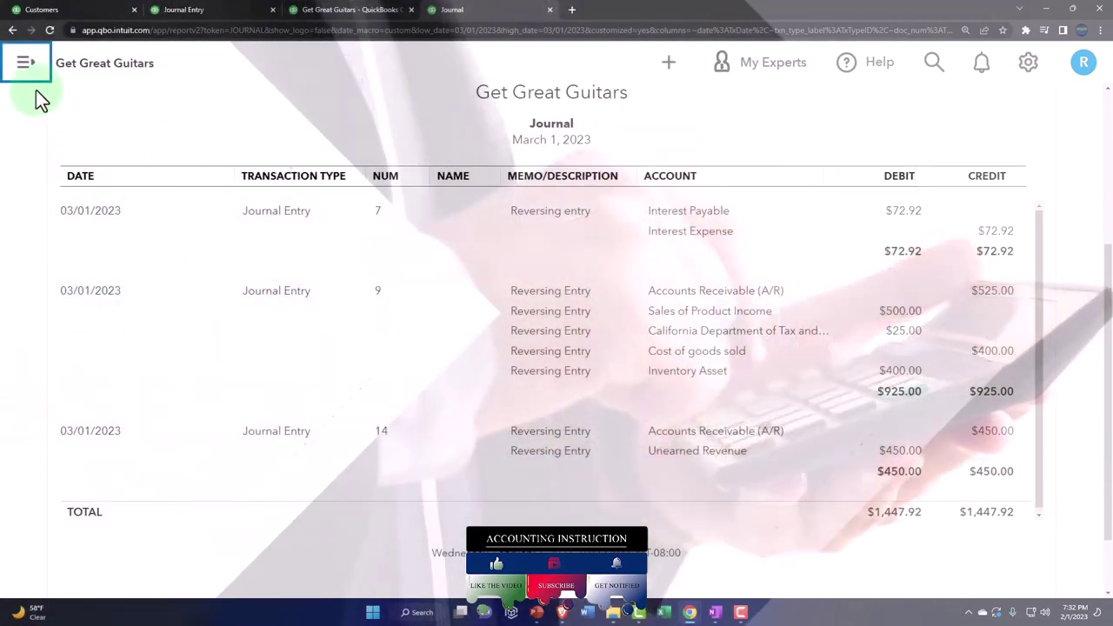
{"action": "left_click", "coordinate": [26, 68]}
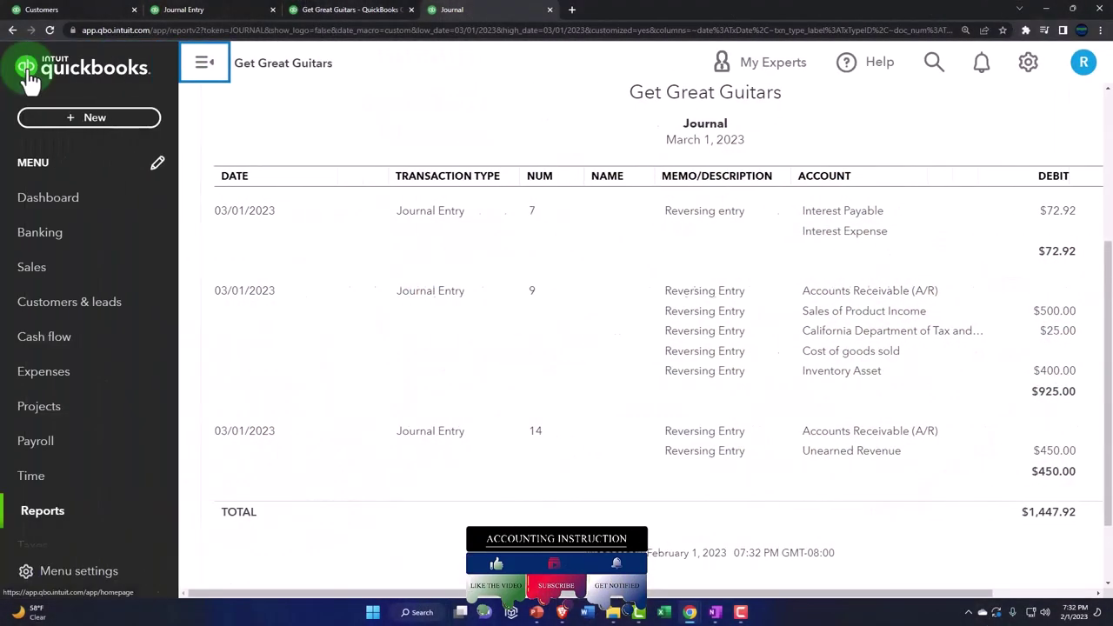